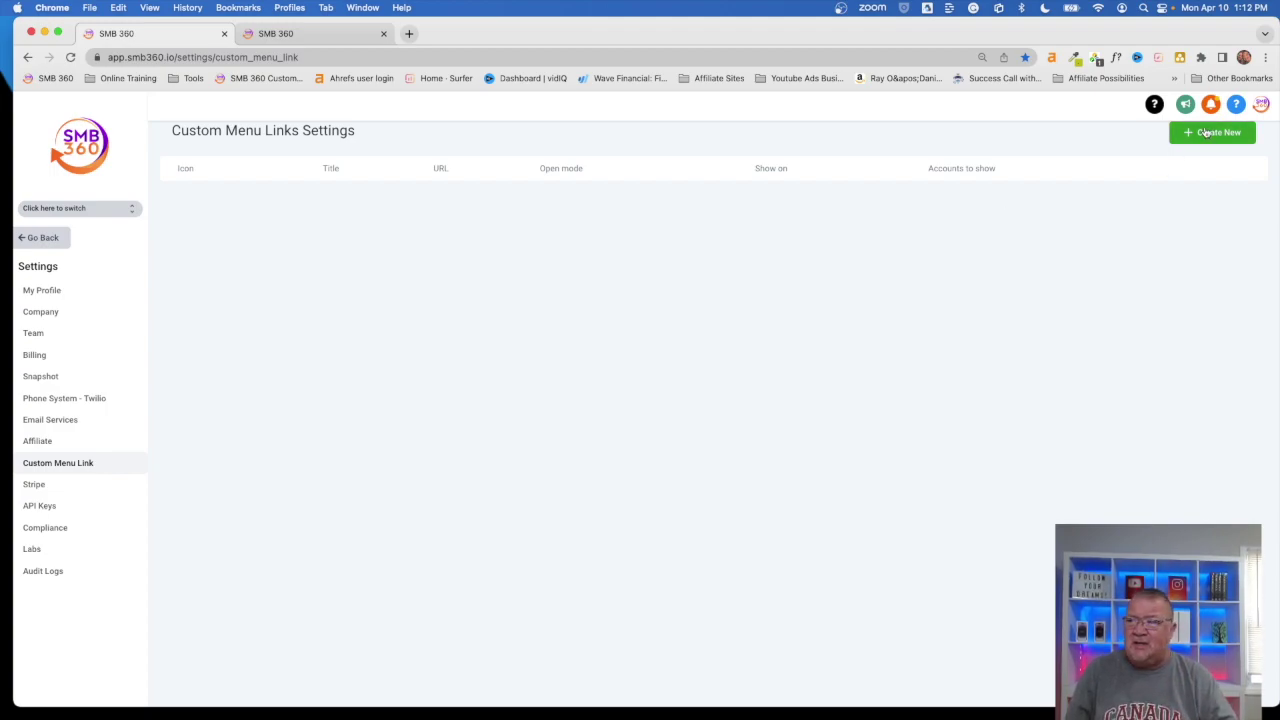
# - Start a new custom menu link and browse the link icon grid
pyautogui.click(1206, 133)
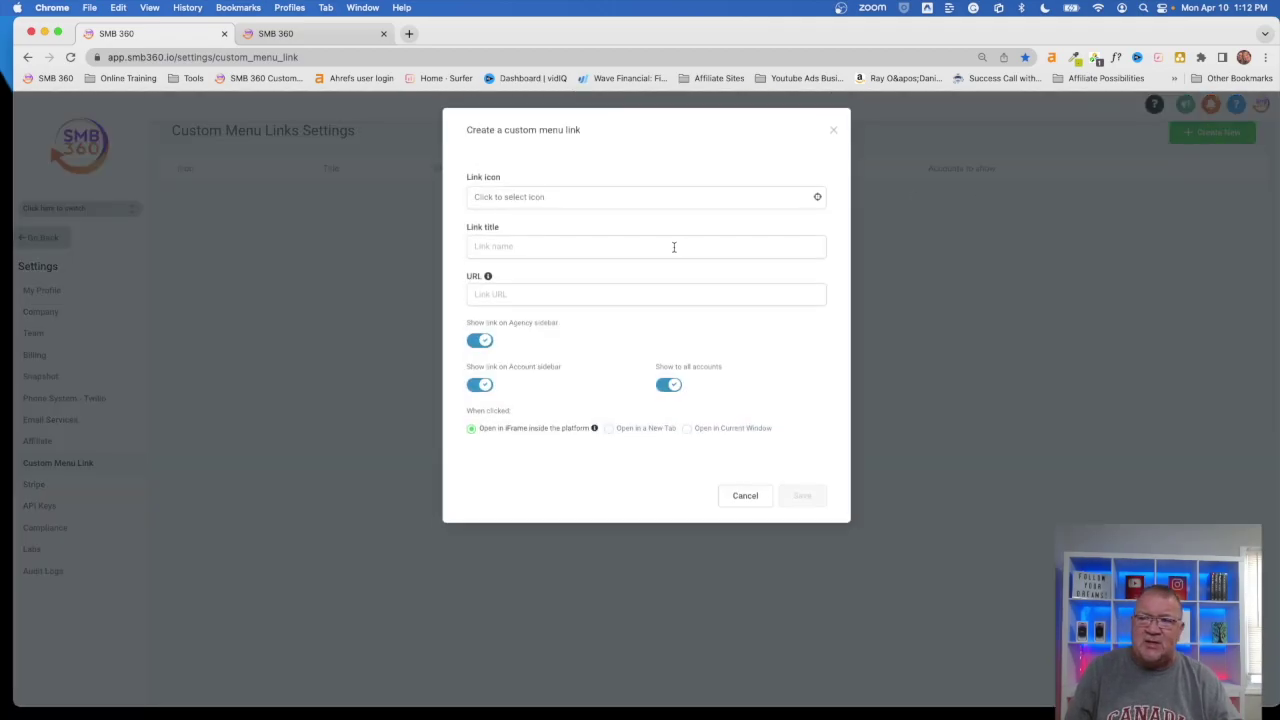
pyautogui.click(561, 197)
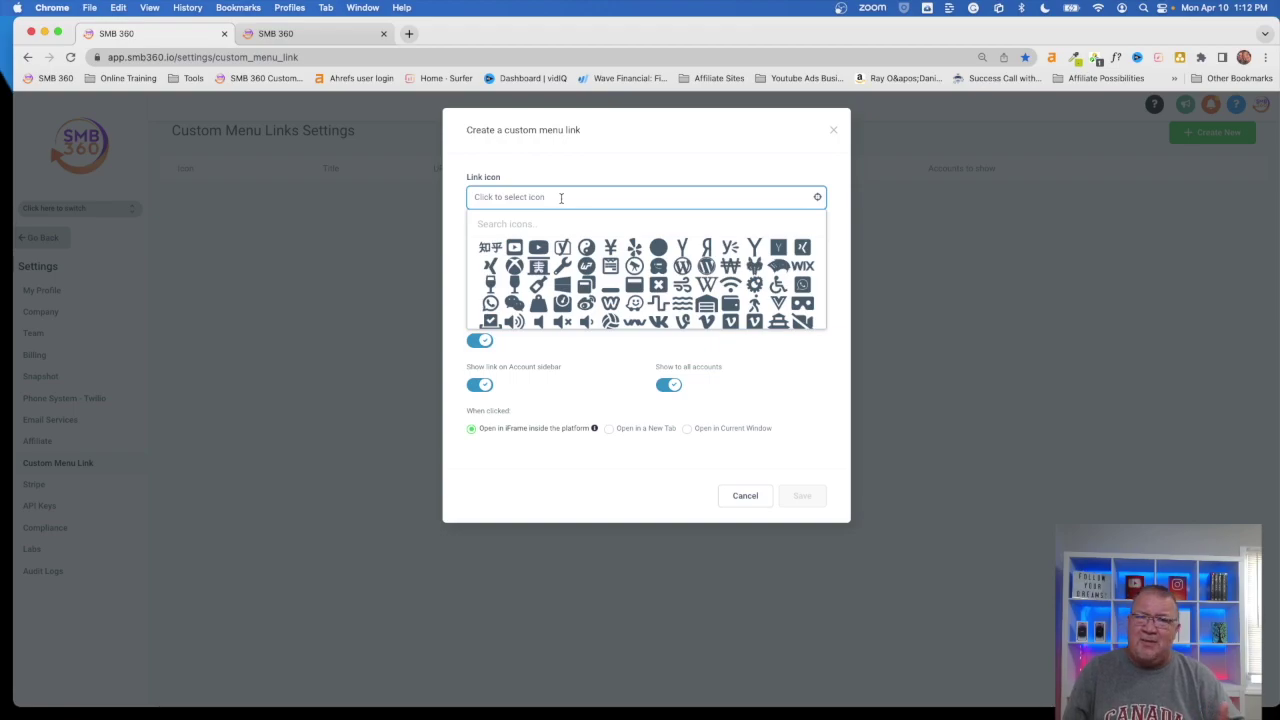
pyautogui.scroll(-3, 700, 283)
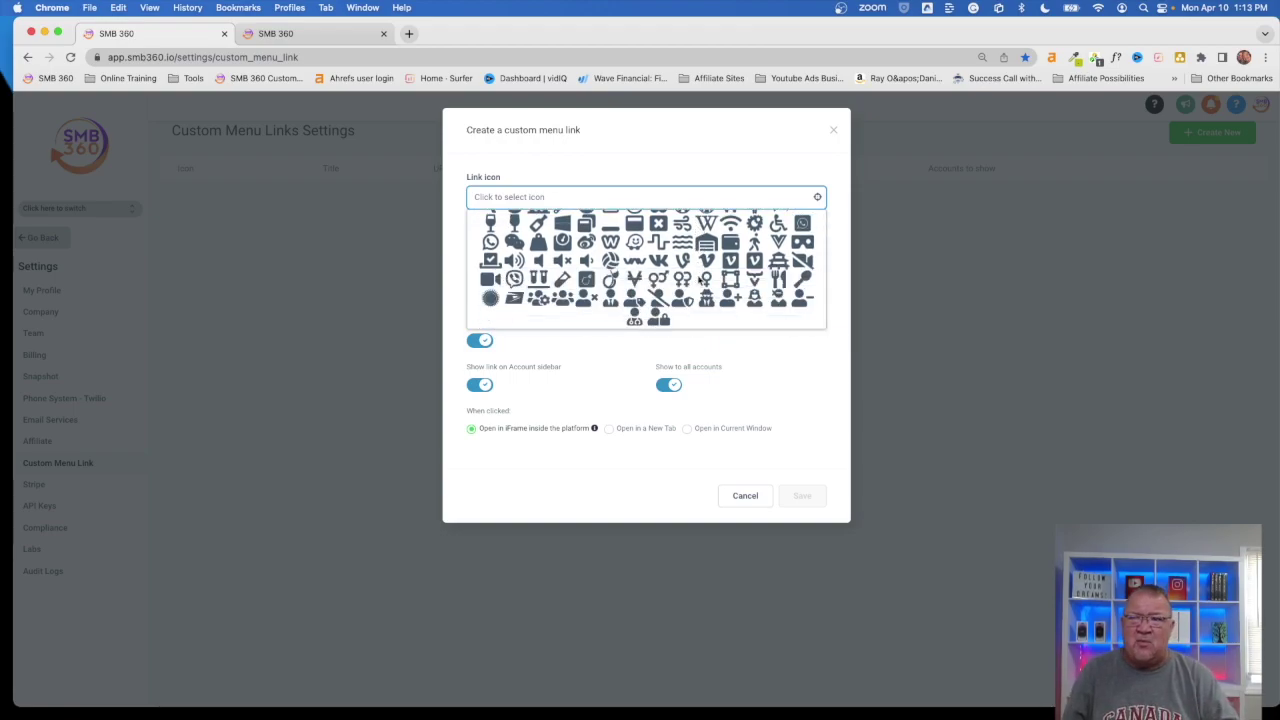
pyautogui.scroll(3, 700, 280)
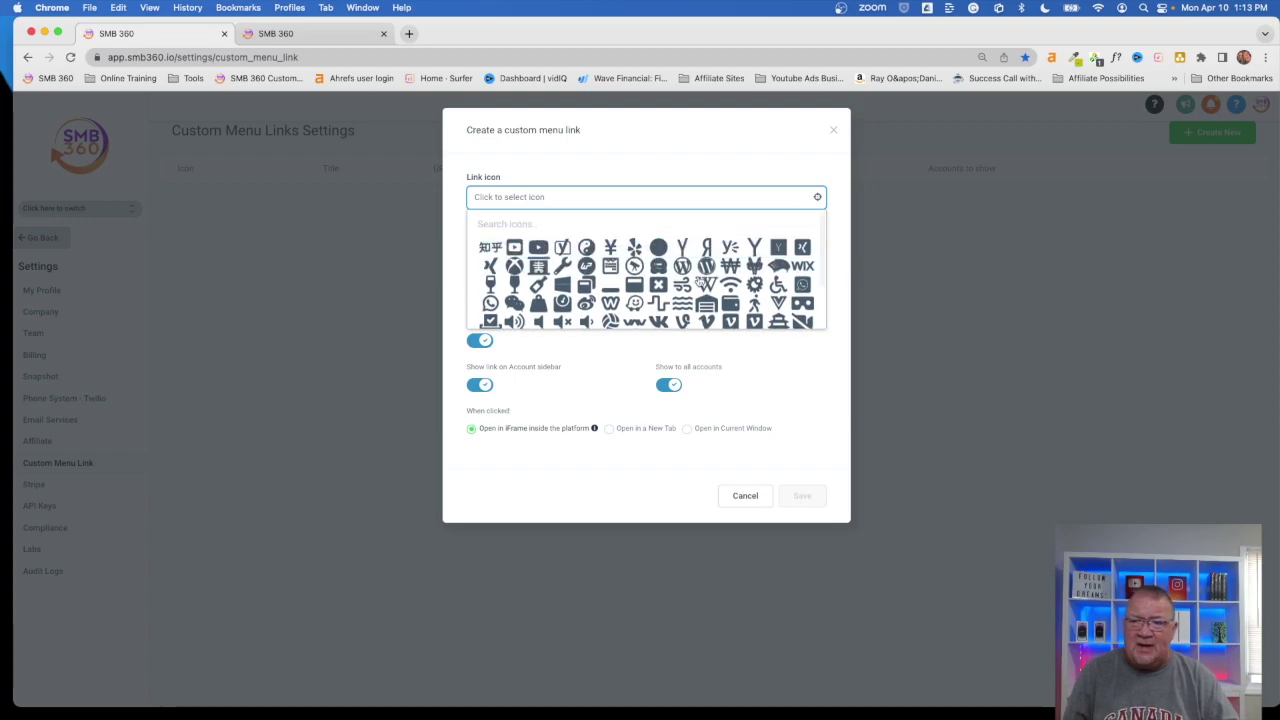
# - Pick the youtube-square icon, leave the link title blank, and move to the URL field
pyautogui.click(516, 248)
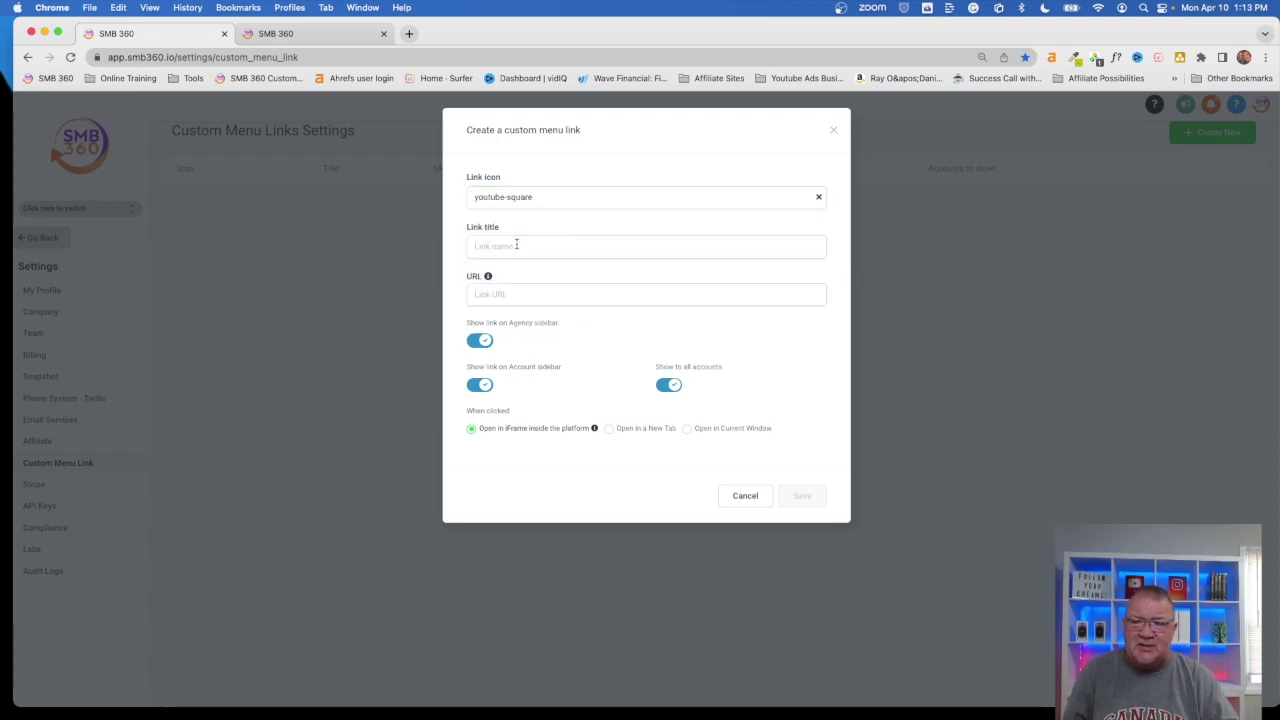
pyautogui.click(516, 245)
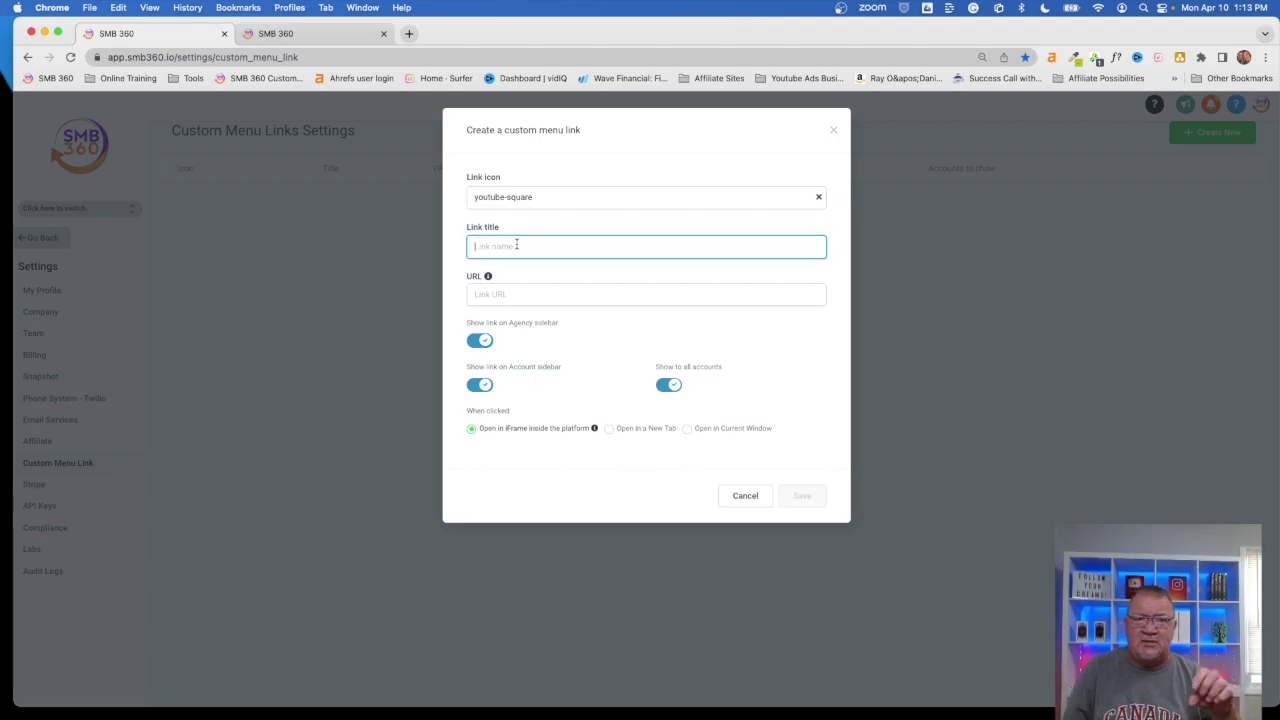
pyautogui.click(498, 296)
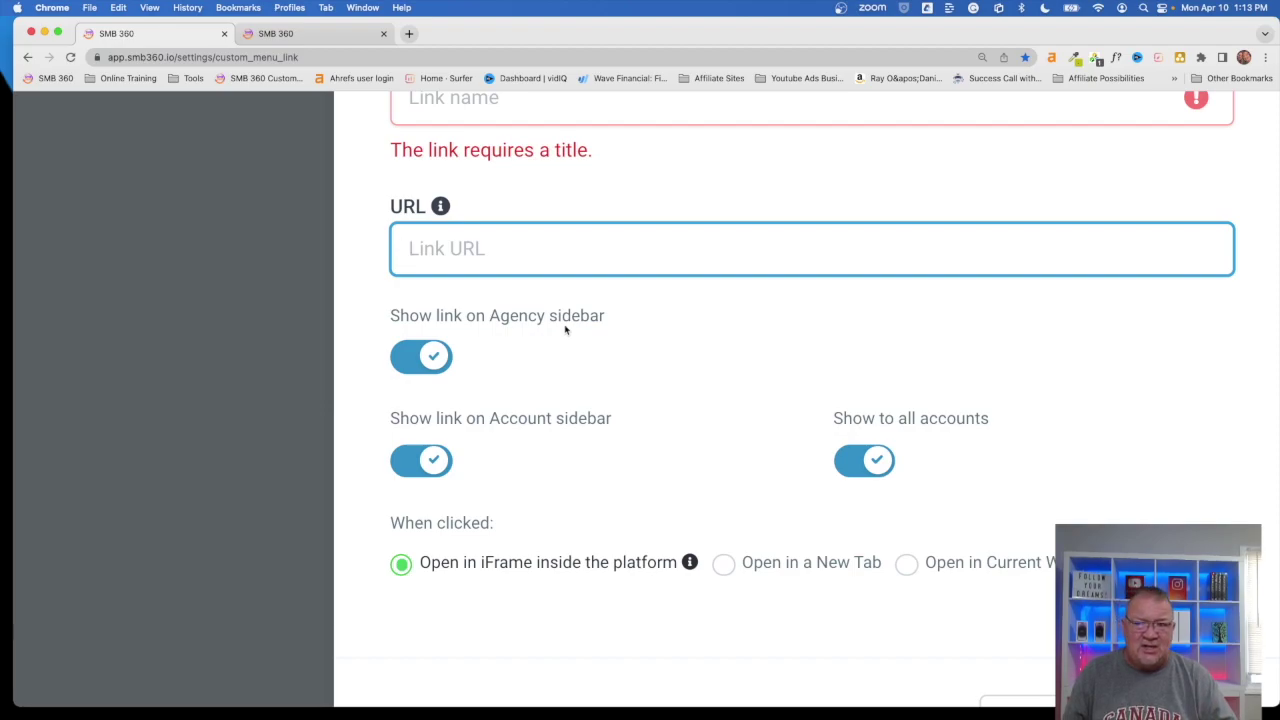
# - Leave the URL empty and toggle Show link on Agency sidebar off and back on
pyautogui.click(434, 357)
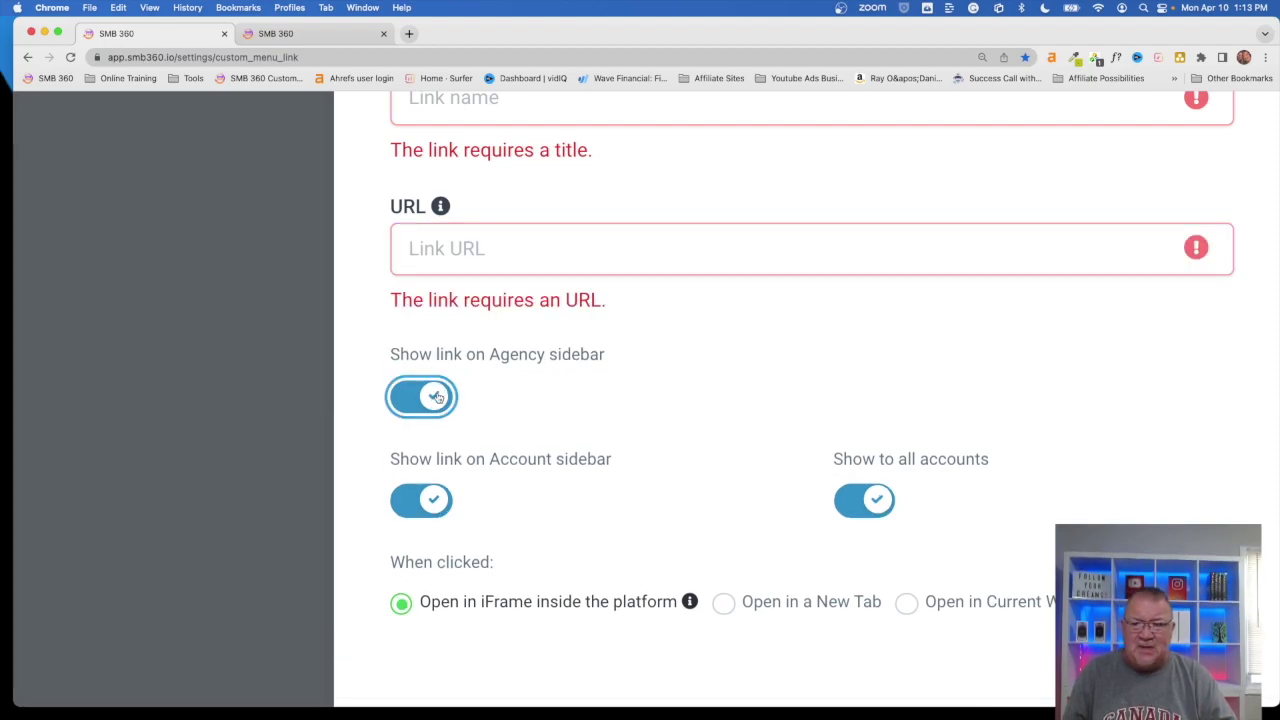
pyautogui.click(437, 402)
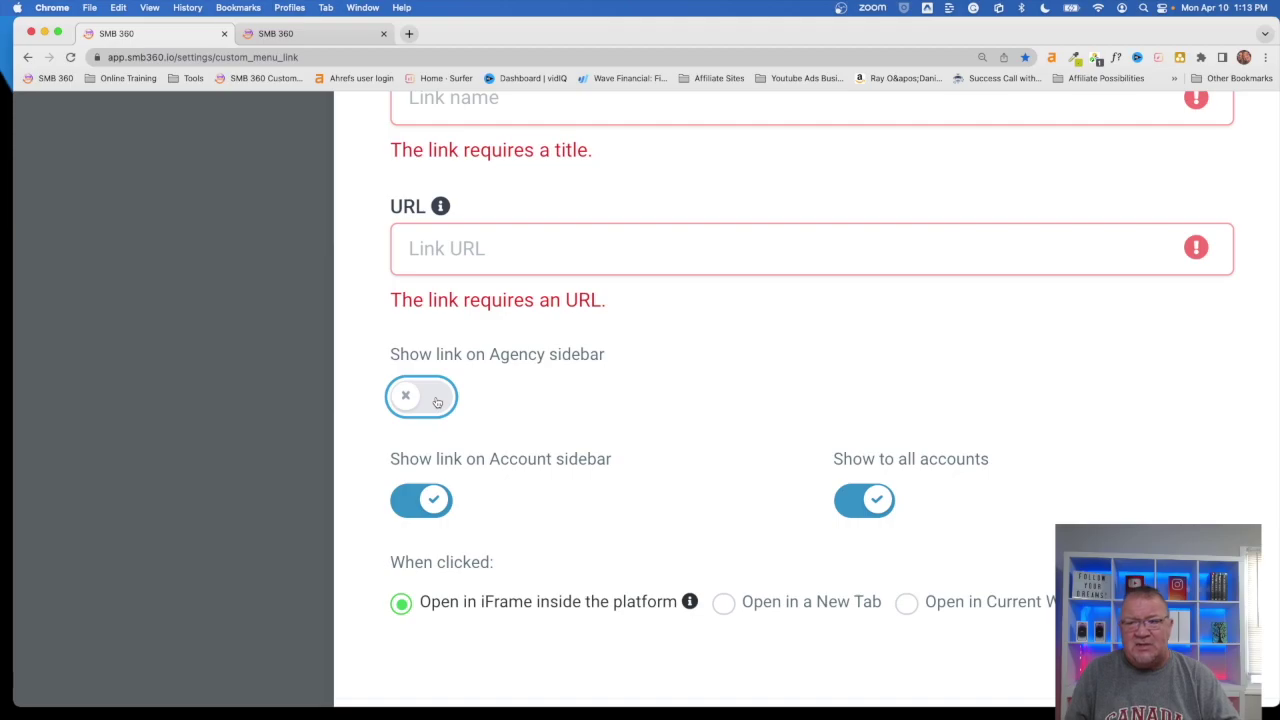
pyautogui.scroll(-2, 437, 402)
pyautogui.click(404, 300)
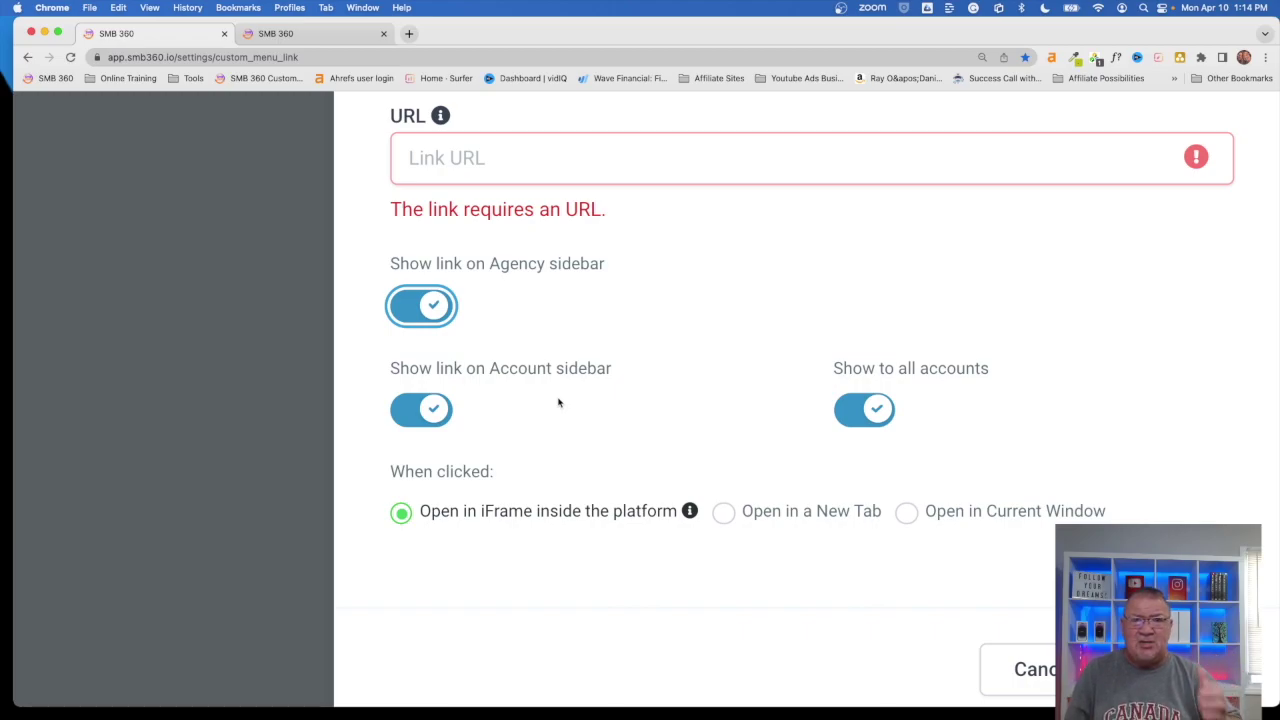
# - Show the link only on the Account sidebar, hiding it from the Agency sidebar
pyautogui.click(438, 413)
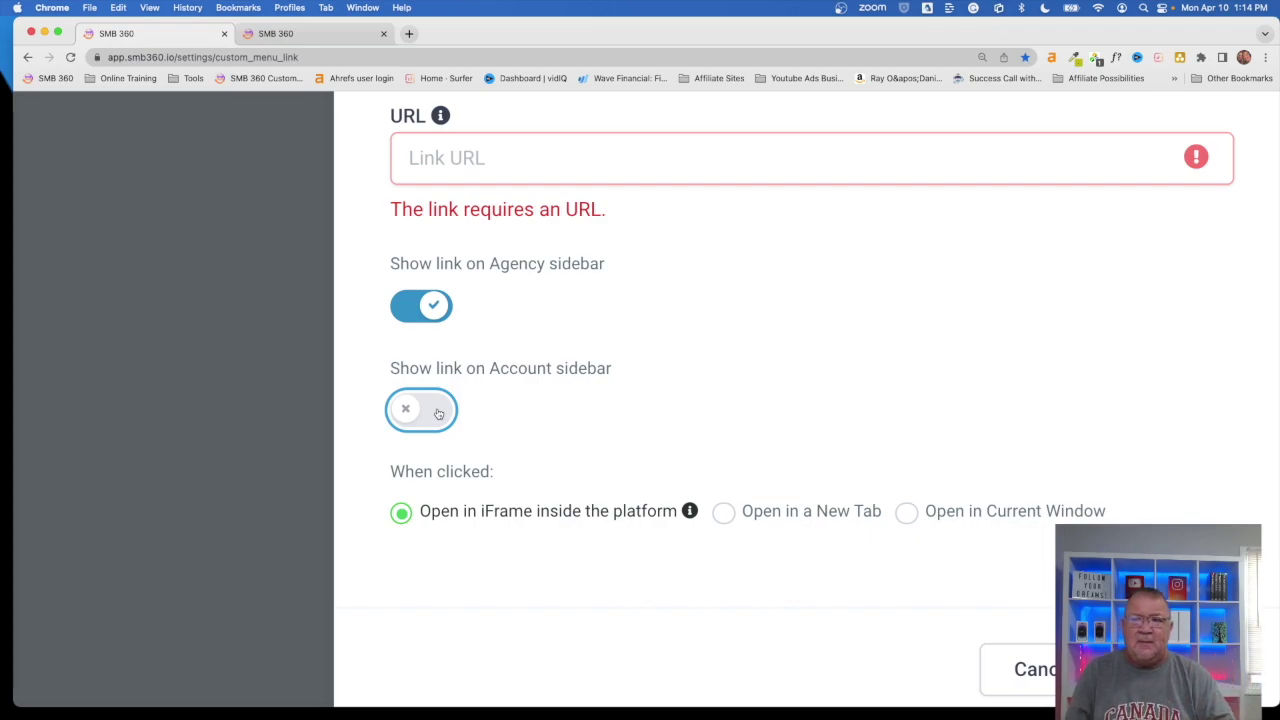
pyautogui.click(432, 318)
pyautogui.click(410, 420)
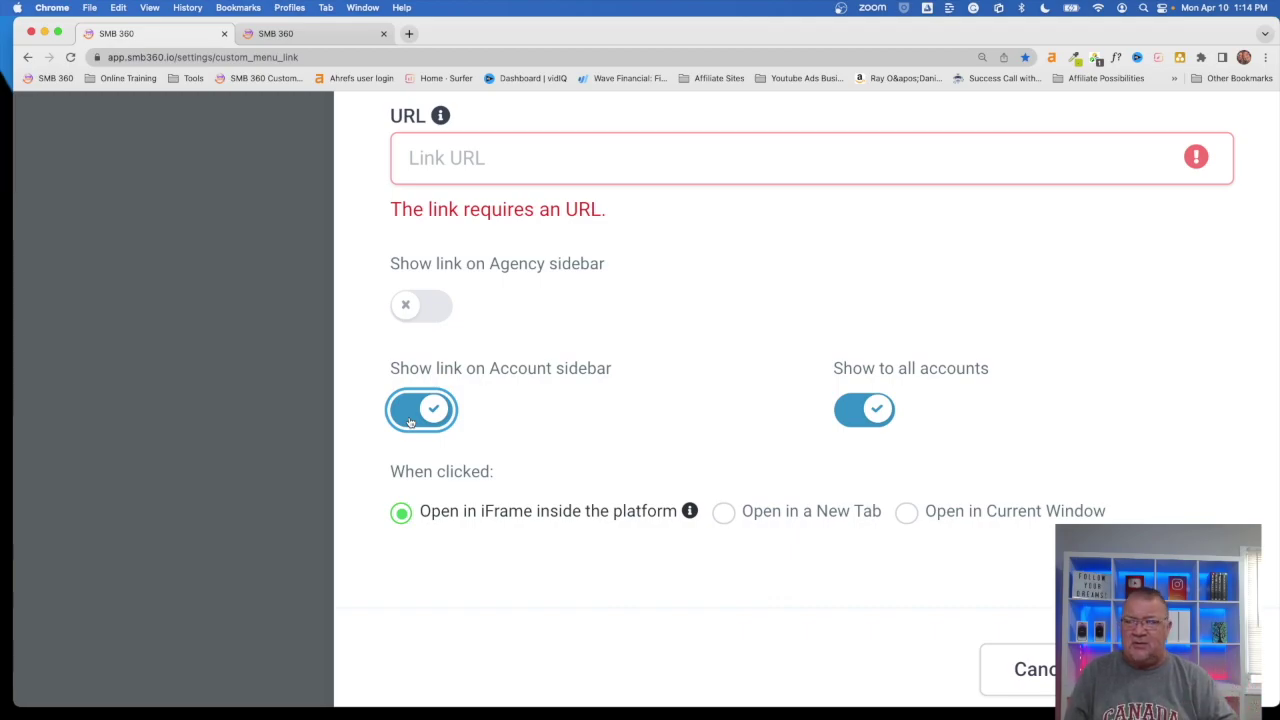
pyautogui.click(875, 420)
pyautogui.scroll(-3, 872, 417)
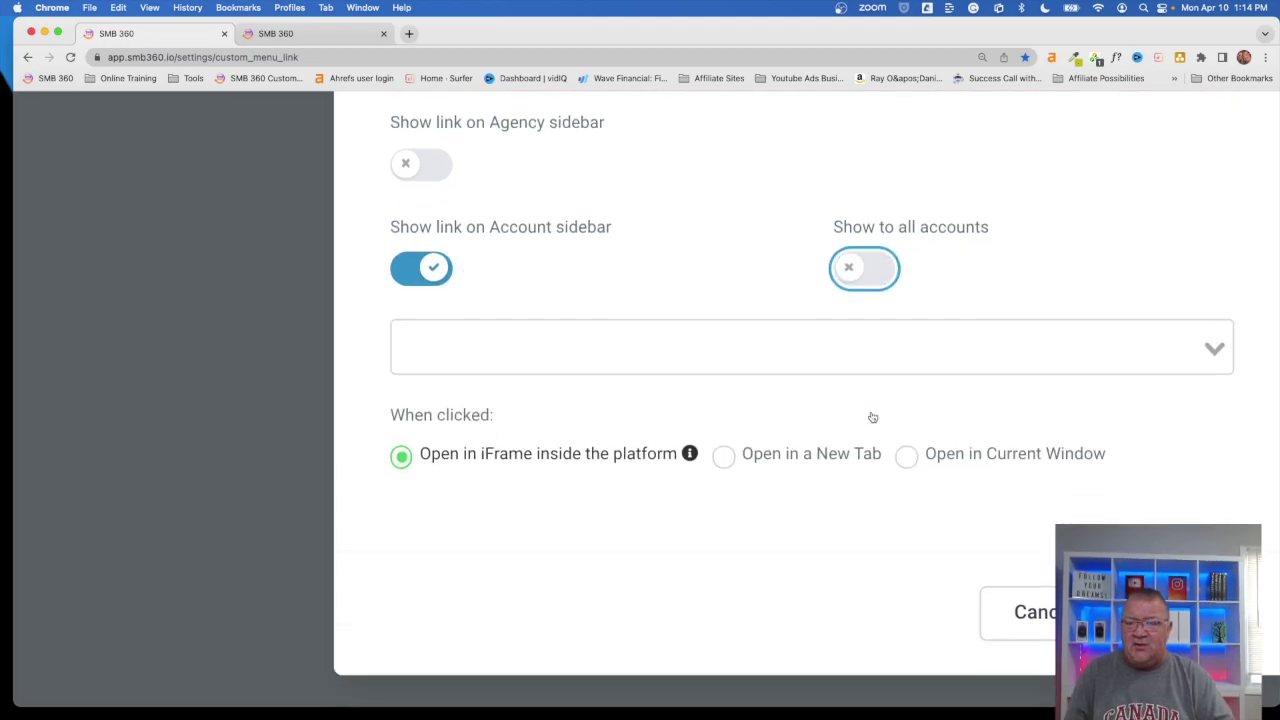
pyautogui.click(857, 300)
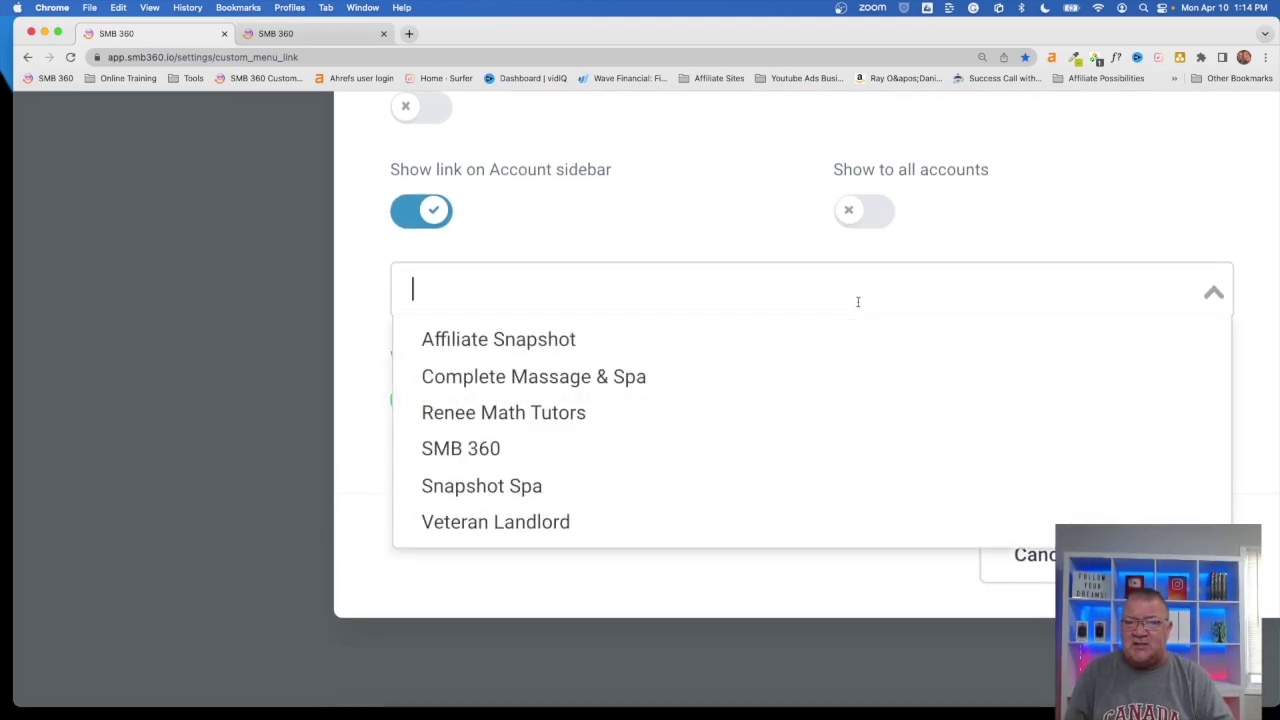
pyautogui.click(800, 241)
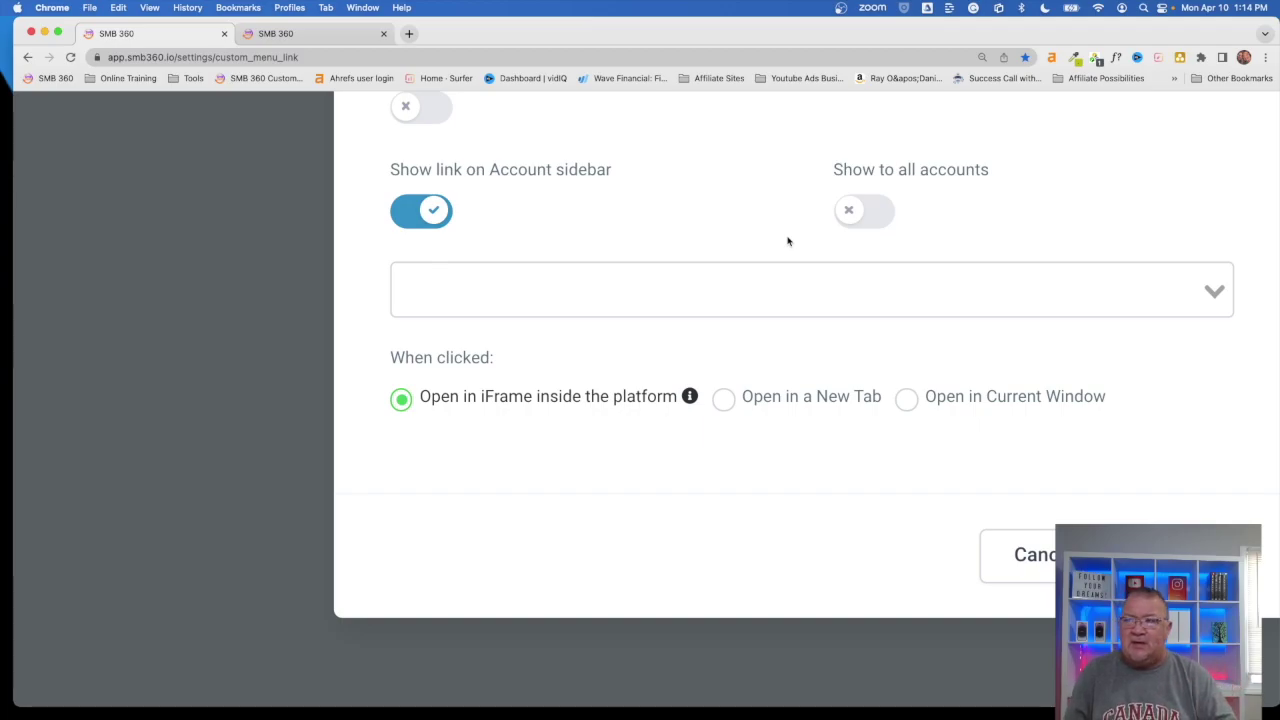
pyautogui.click(850, 220)
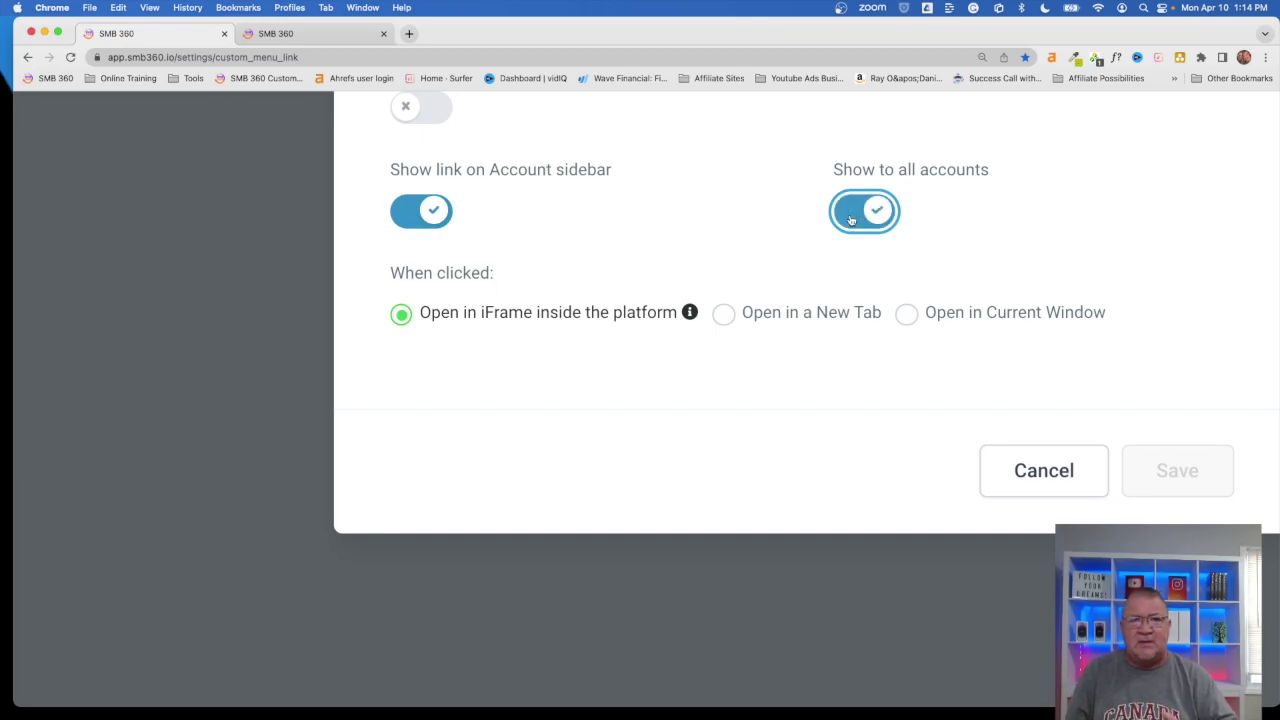
pyautogui.scroll(2, 850, 220)
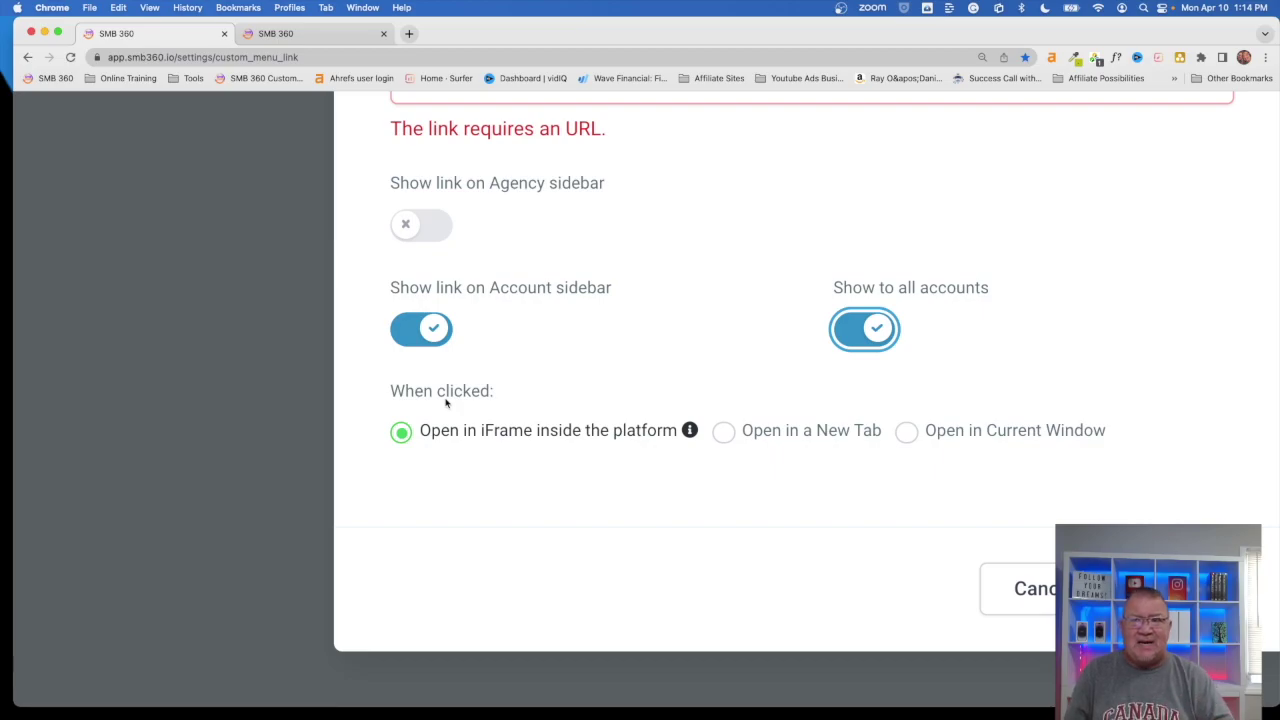
# - Switch to the other browser tab showing the account's four live Websites
pyautogui.click(293, 33)
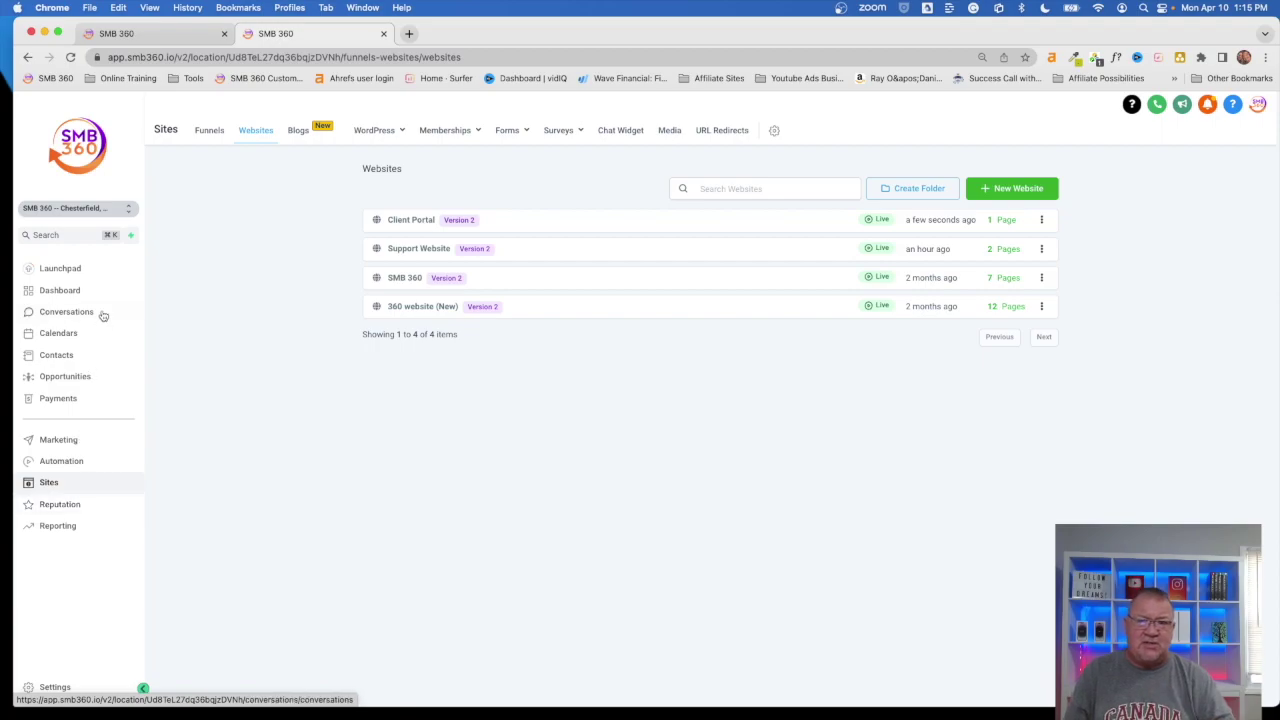
# - Return to the first browser tab with the Custom Menu Link dialog
pyautogui.click(150, 33)
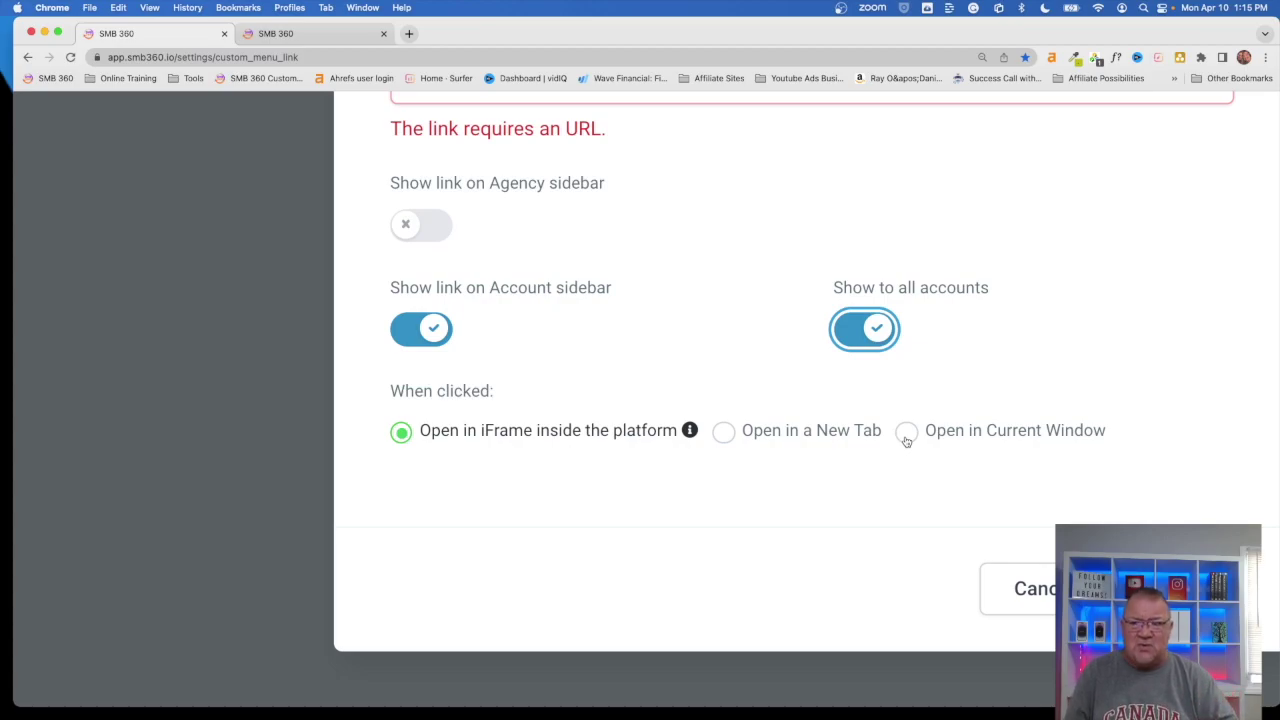
# - Zoom the page back out and cancel the new custom menu link without saving
pyautogui.press('super+0')
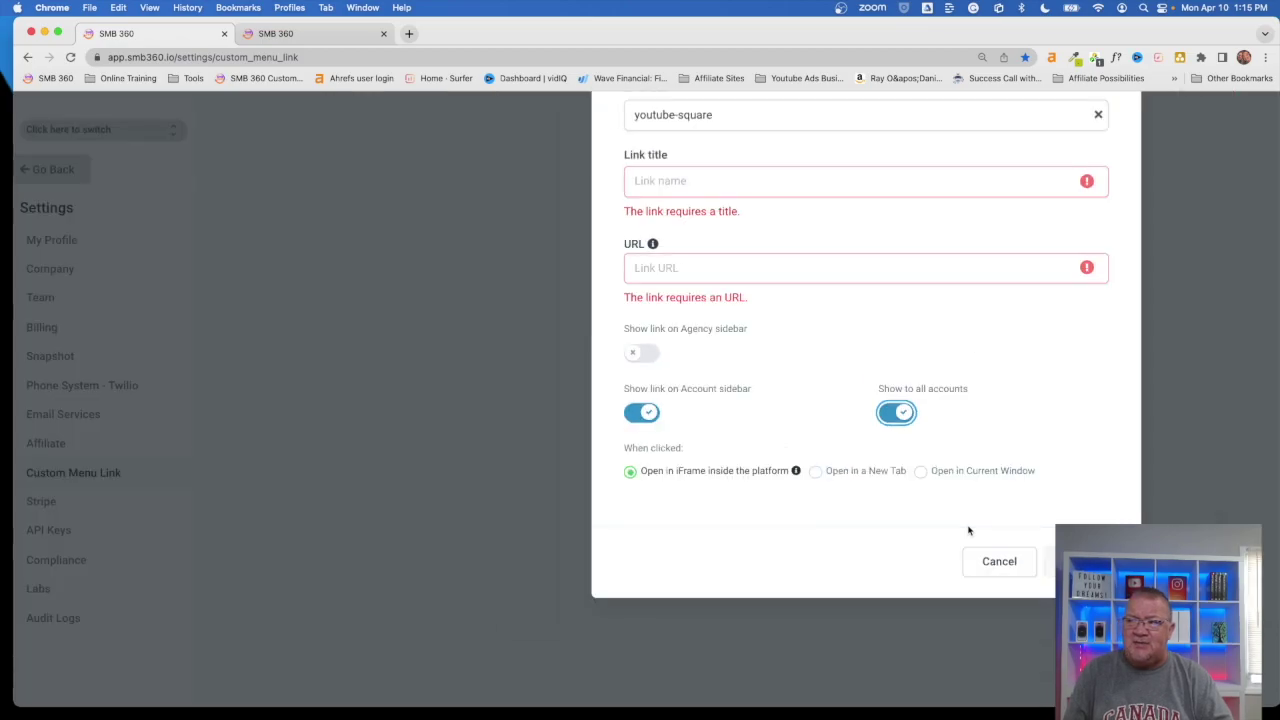
pyautogui.press('super+minus')
pyautogui.click(736, 530)
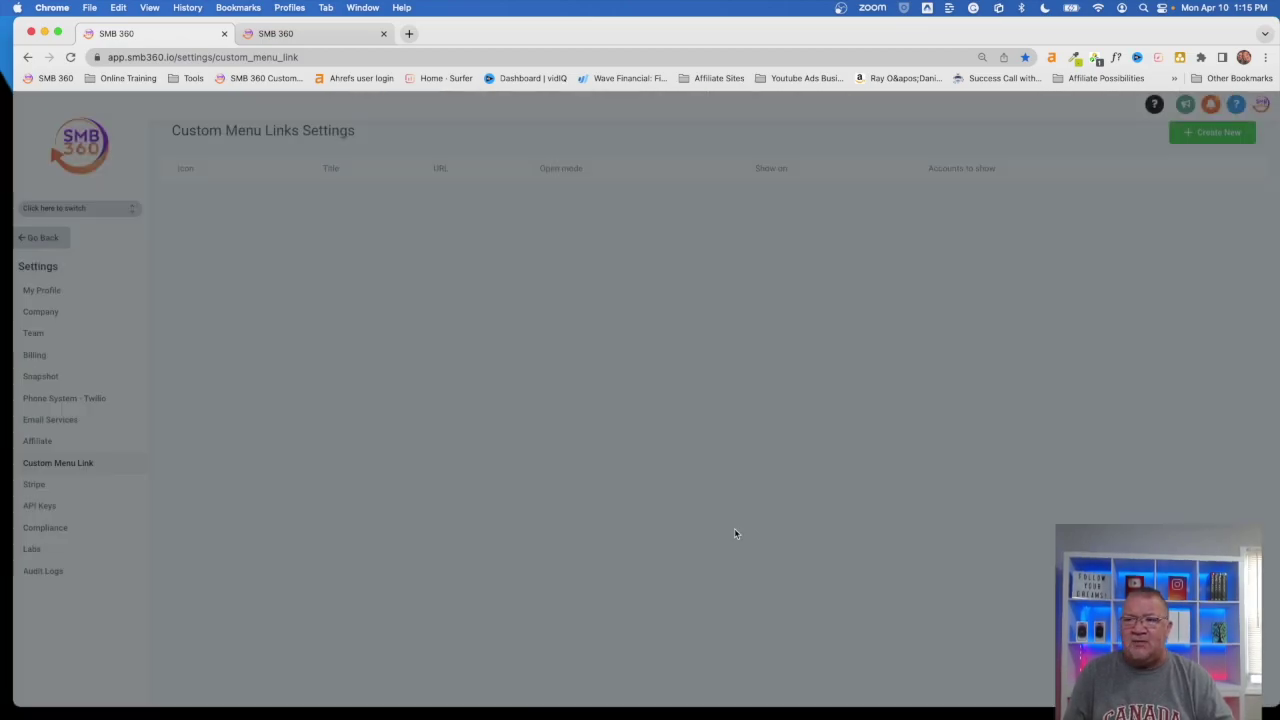
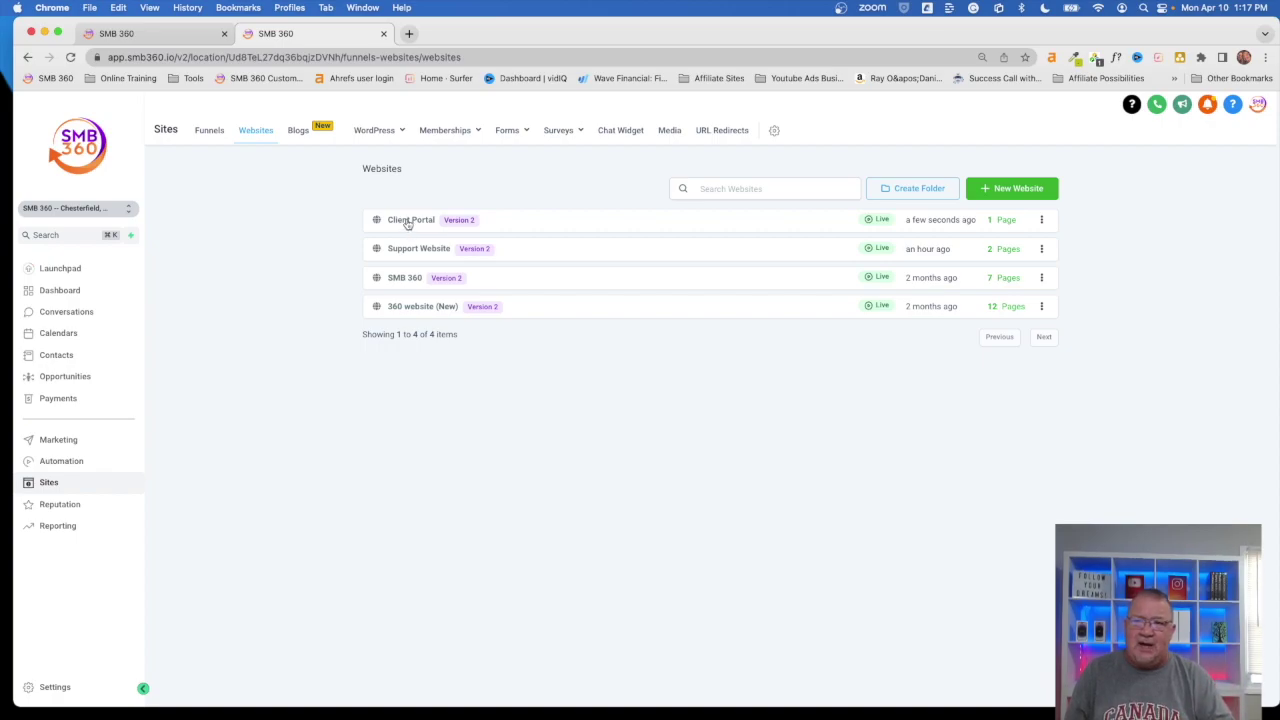
# - Open the new Client Portal website from the Websites list to view its pages
pyautogui.click(409, 222)
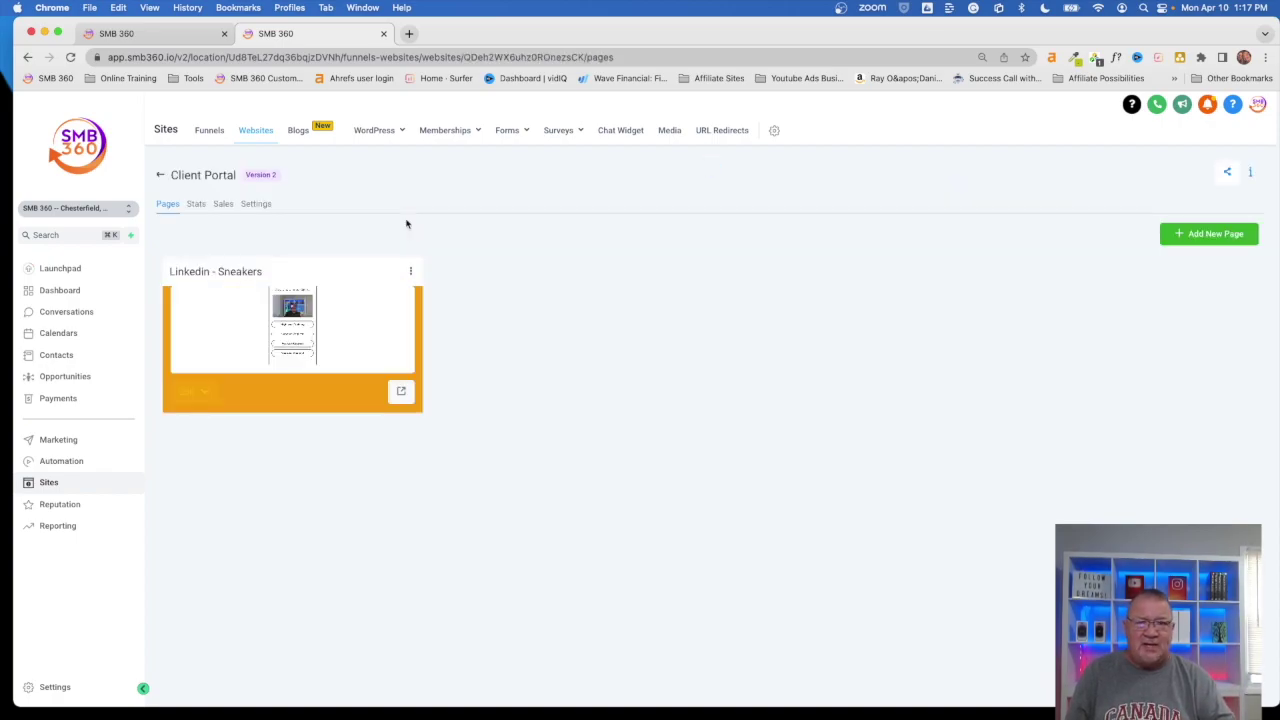
pyautogui.click(298, 329)
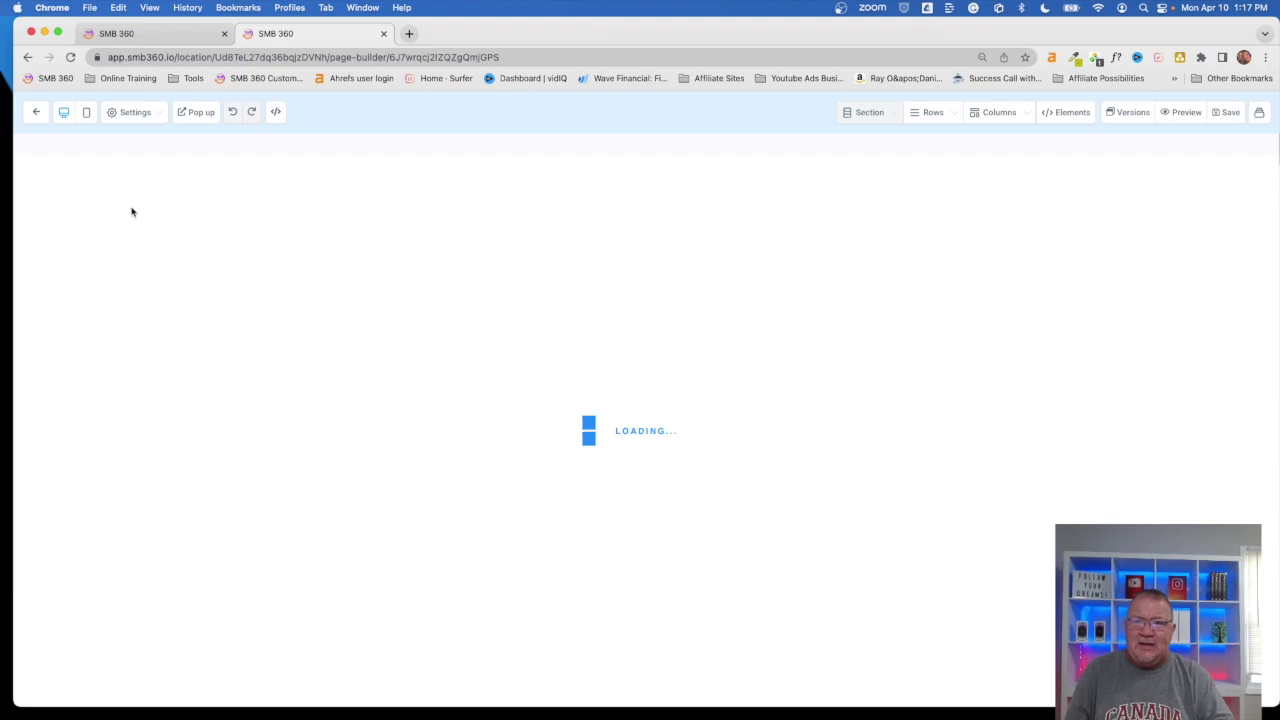
pyautogui.click(36, 110)
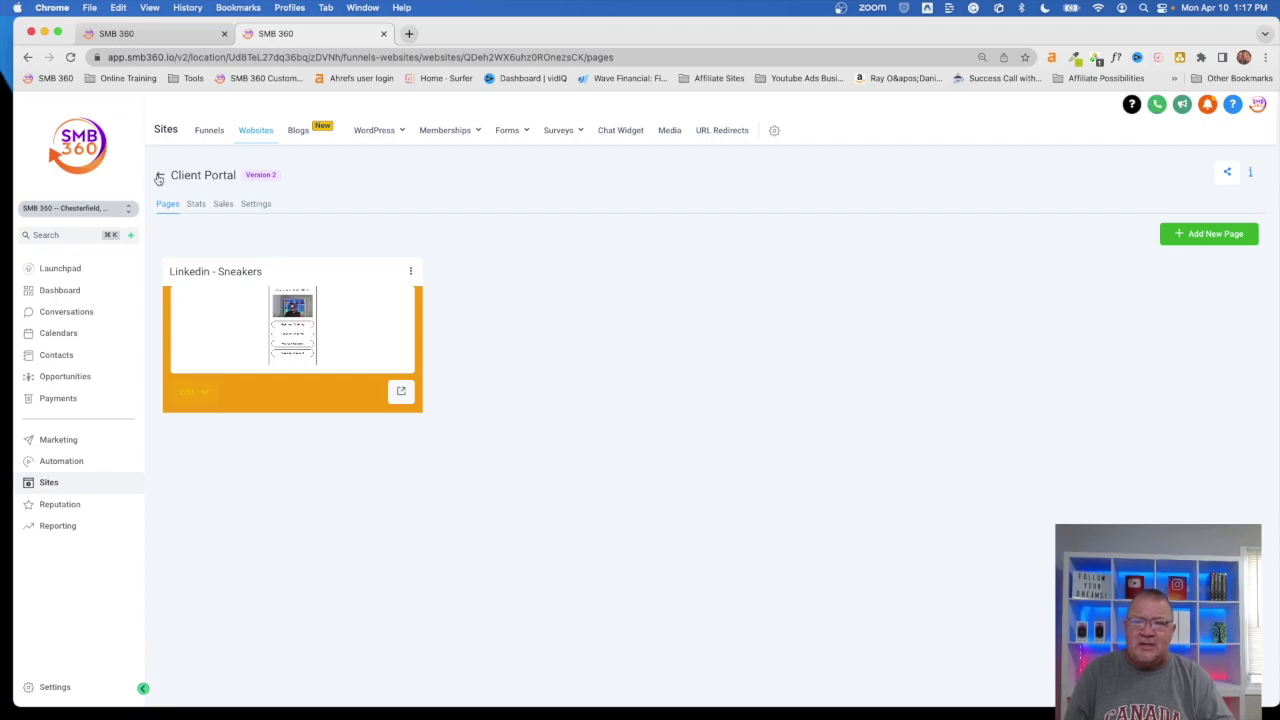
pyautogui.click(159, 176)
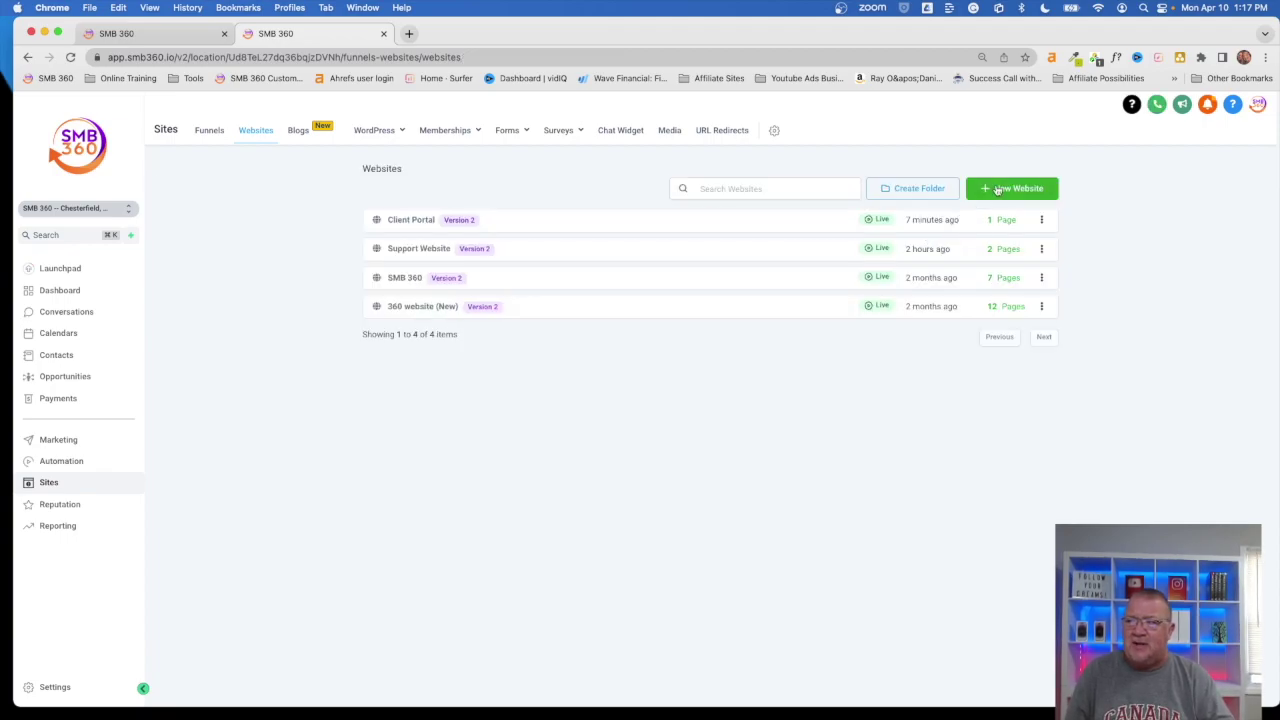
# - Search the website template library for 'link' layouts, then open the Client Portal site's pages
pyautogui.click(1000, 188)
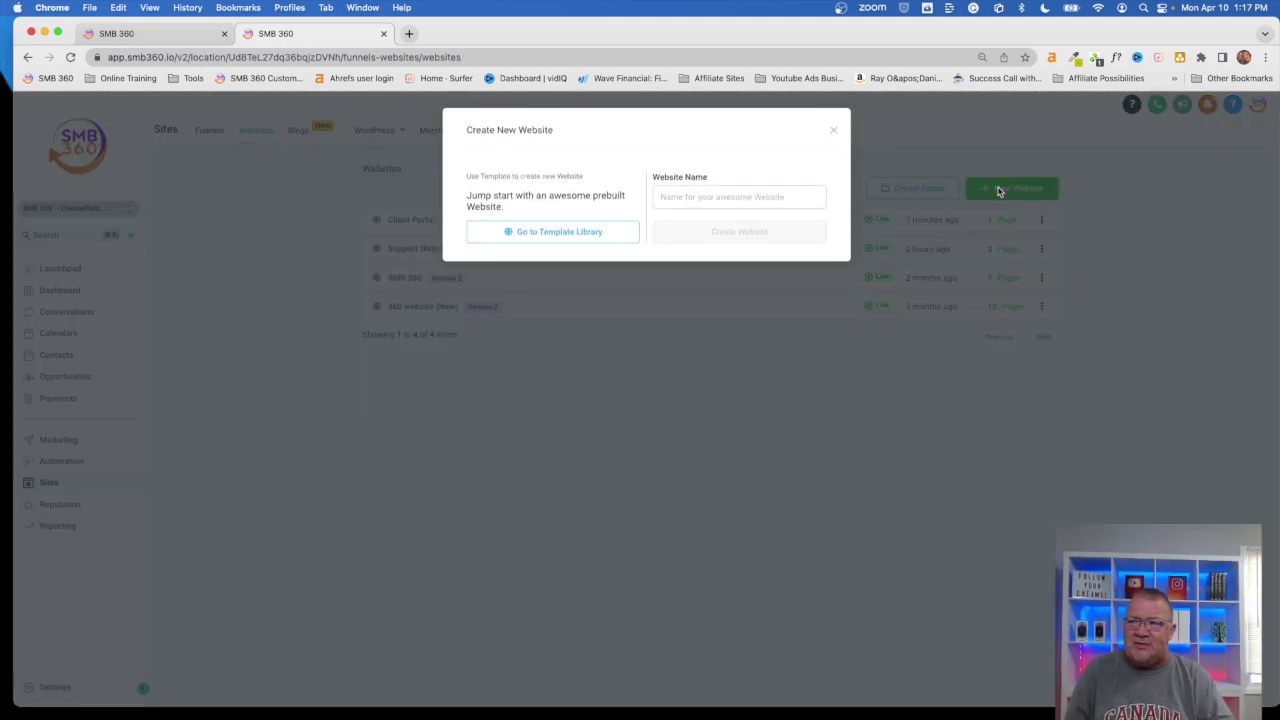
pyautogui.click(540, 234)
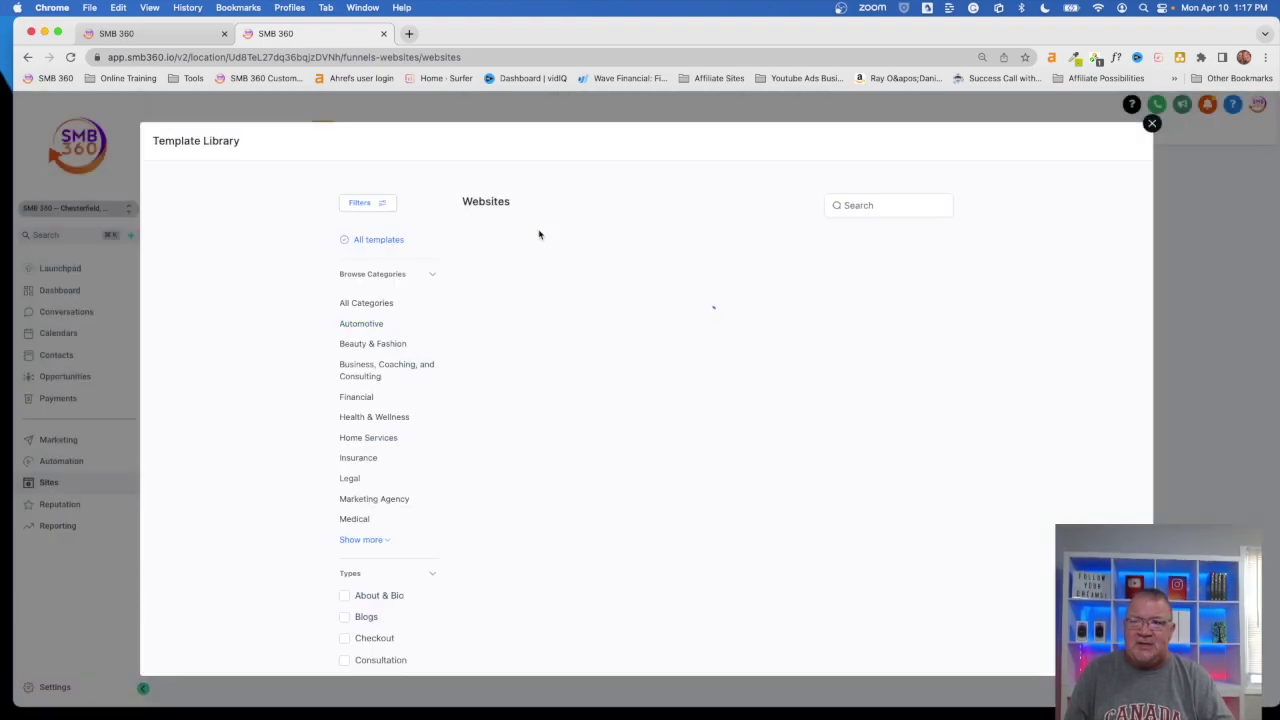
pyautogui.click(880, 205)
pyautogui.write('link')
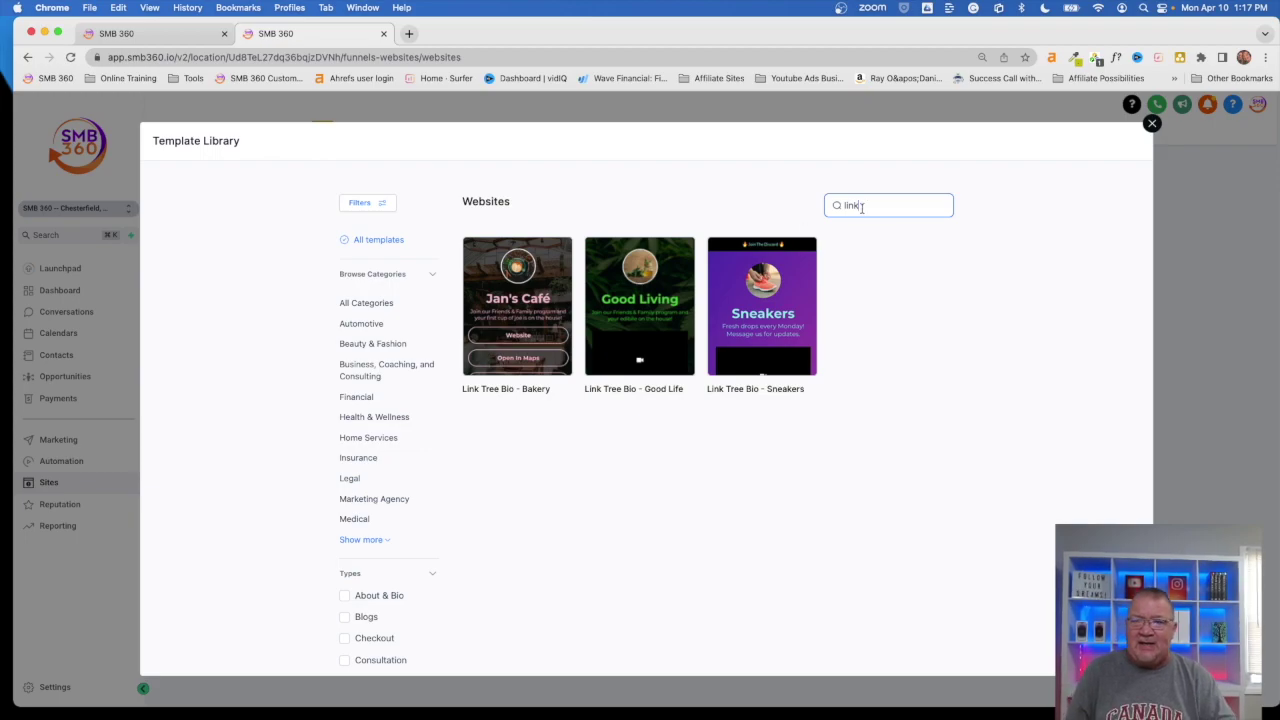
pyautogui.moveTo(732, 322)
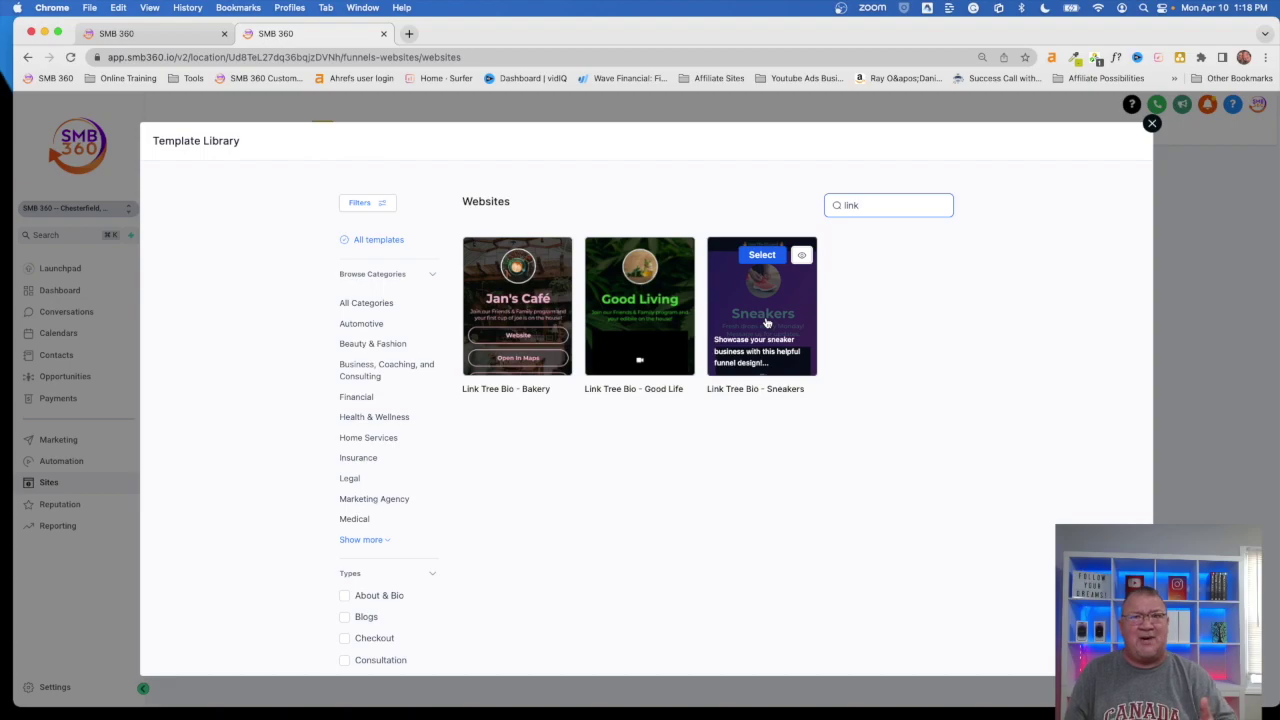
pyautogui.click(1152, 123)
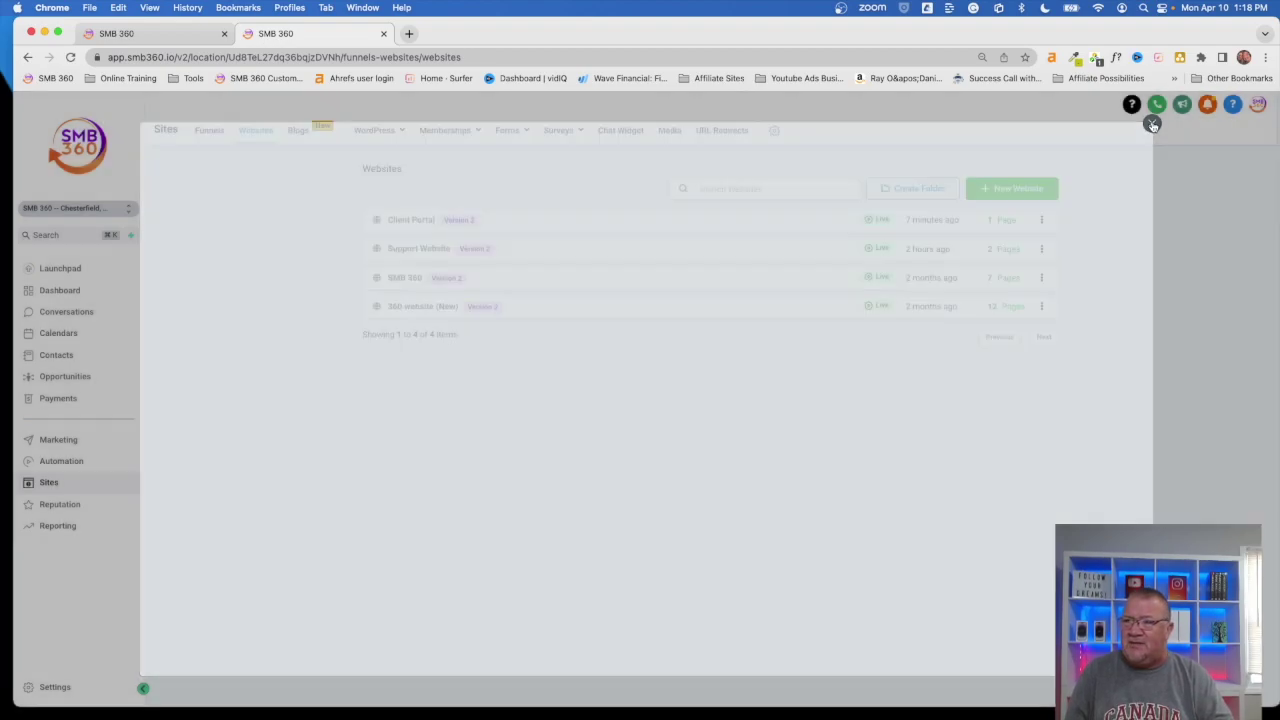
pyautogui.click(410, 221)
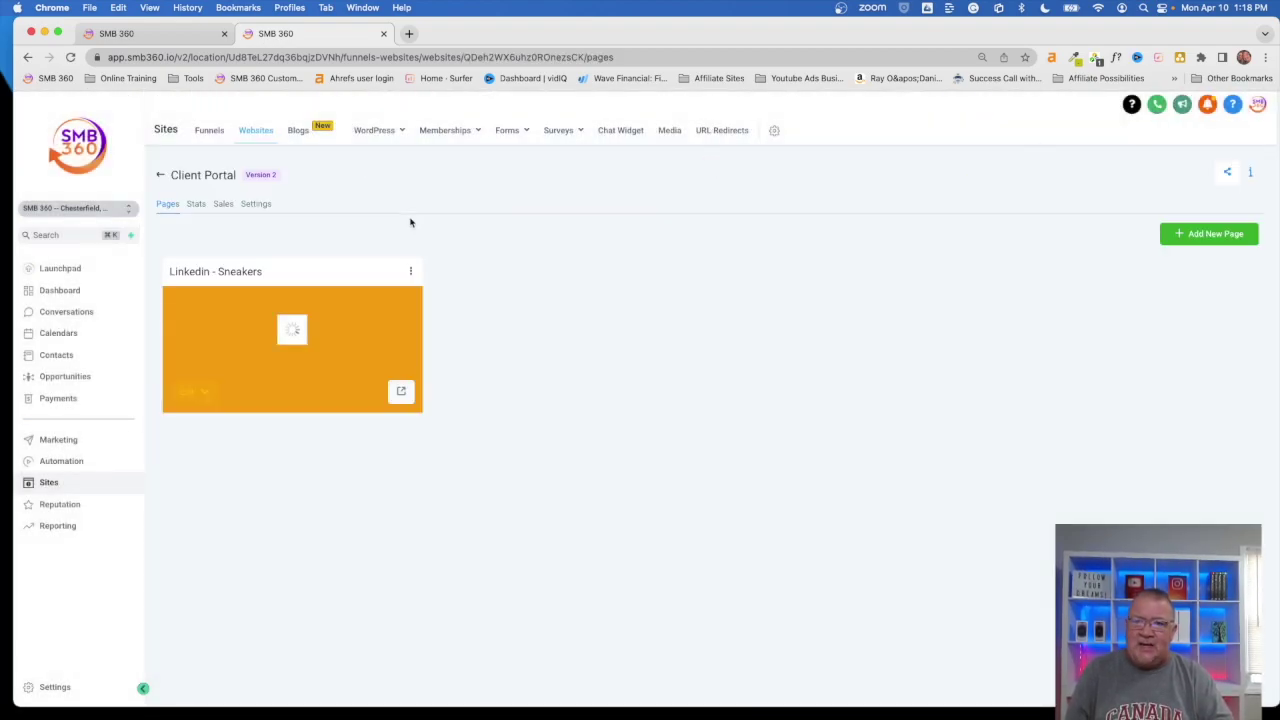
# - Open the Linkedin - Sneakers page in the builder and scroll through its logo, video and buttons
pyautogui.click(298, 345)
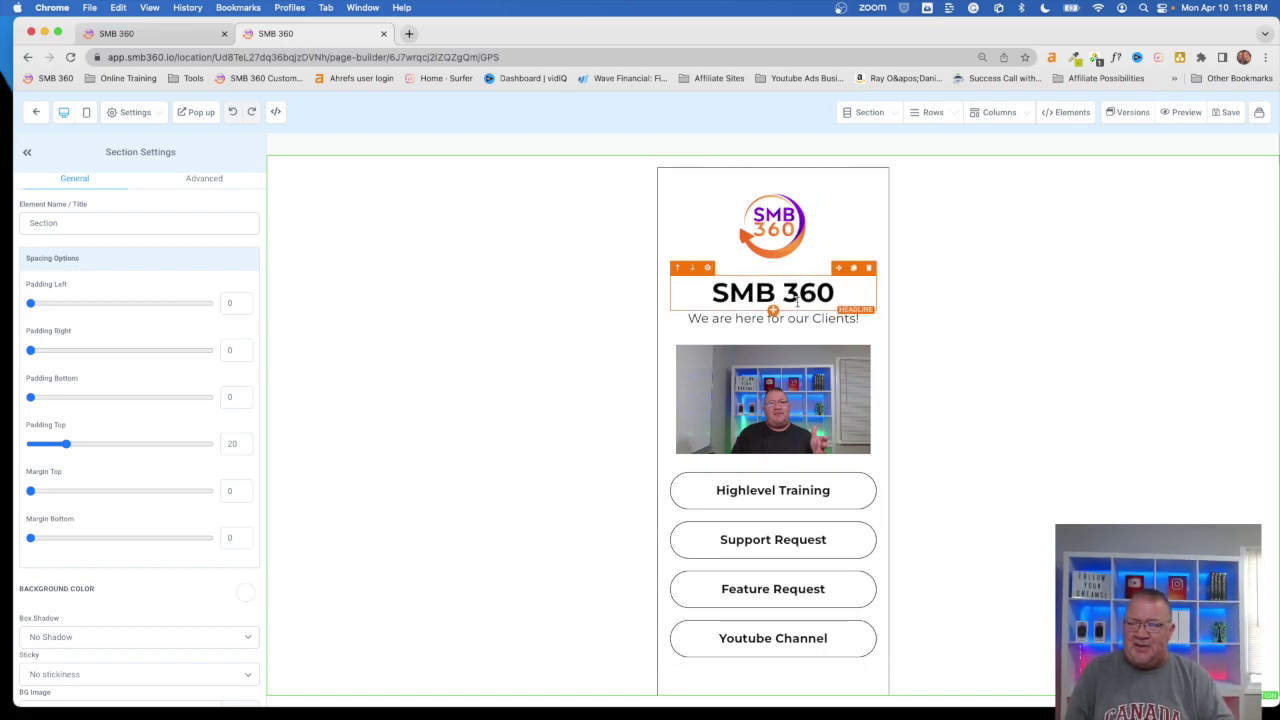
pyautogui.scroll(-1, 951, 390)
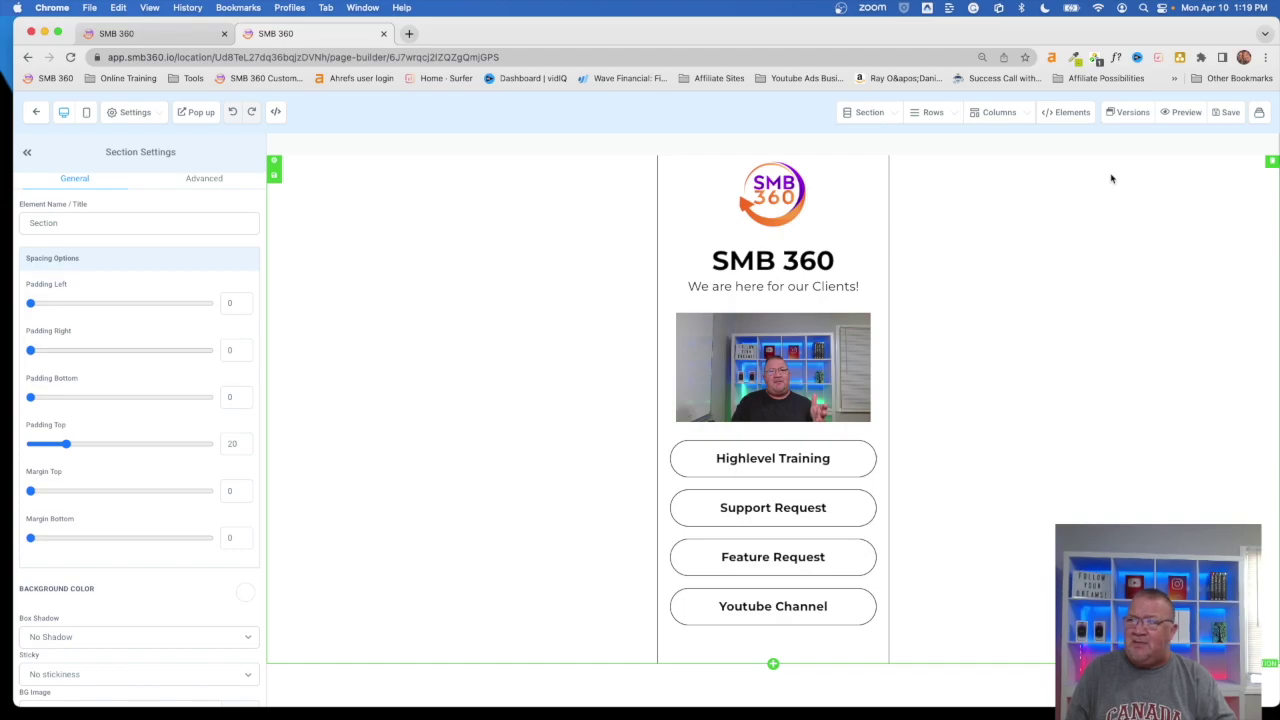
# - Preview the link page in a new tab and select its preview URL
pyautogui.click(1177, 117)
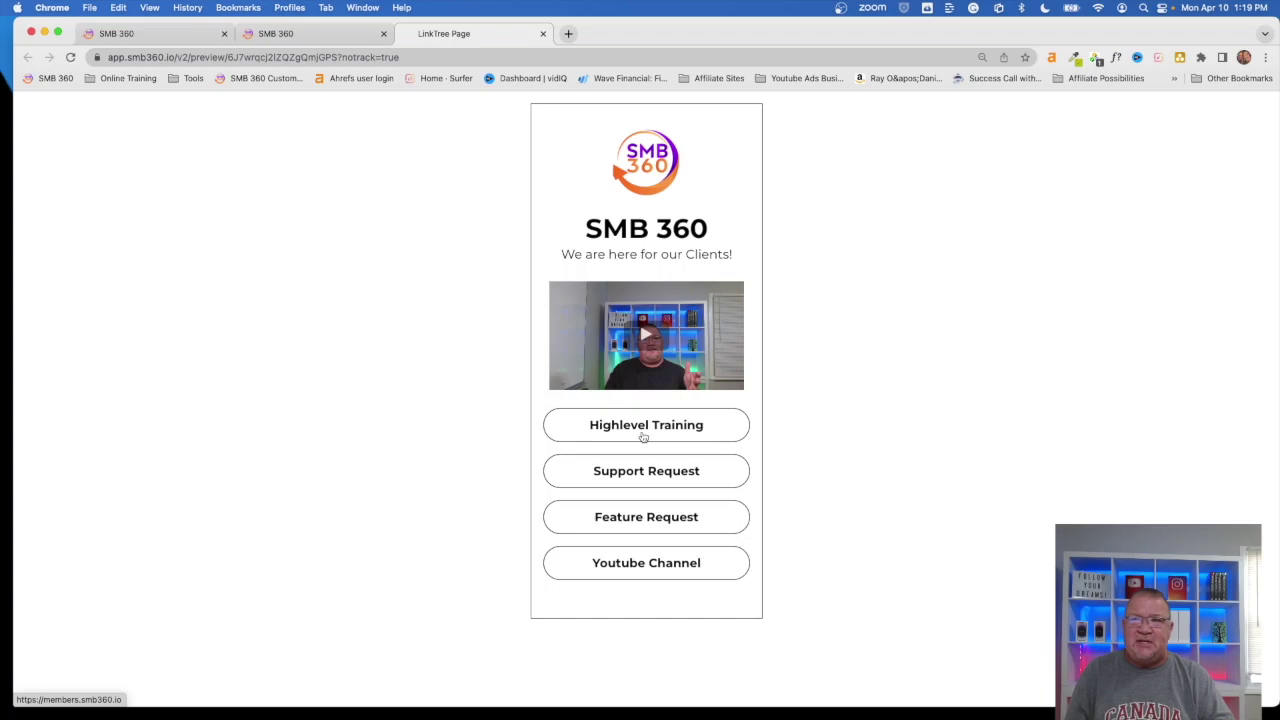
pyautogui.click(423, 57)
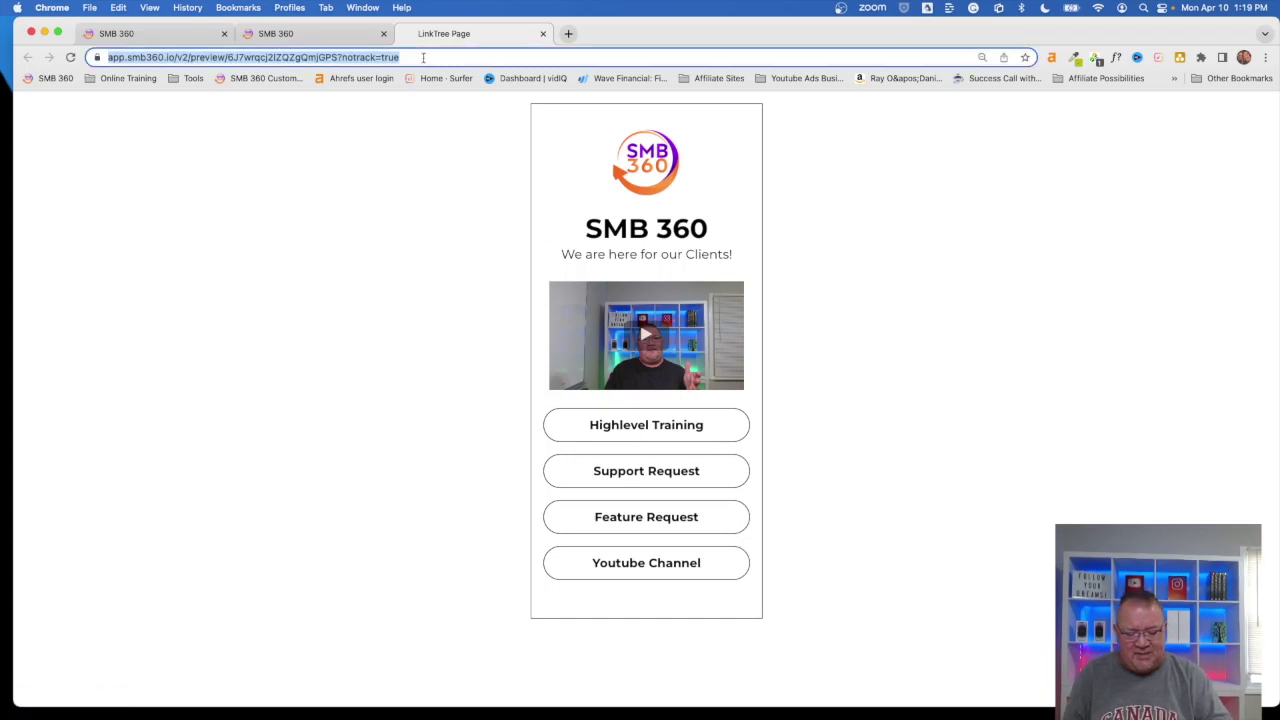
# - Create and save a 'Client Portal' custom menu link with the users-cog icon and the pasted preview URL
pyautogui.click(165, 38)
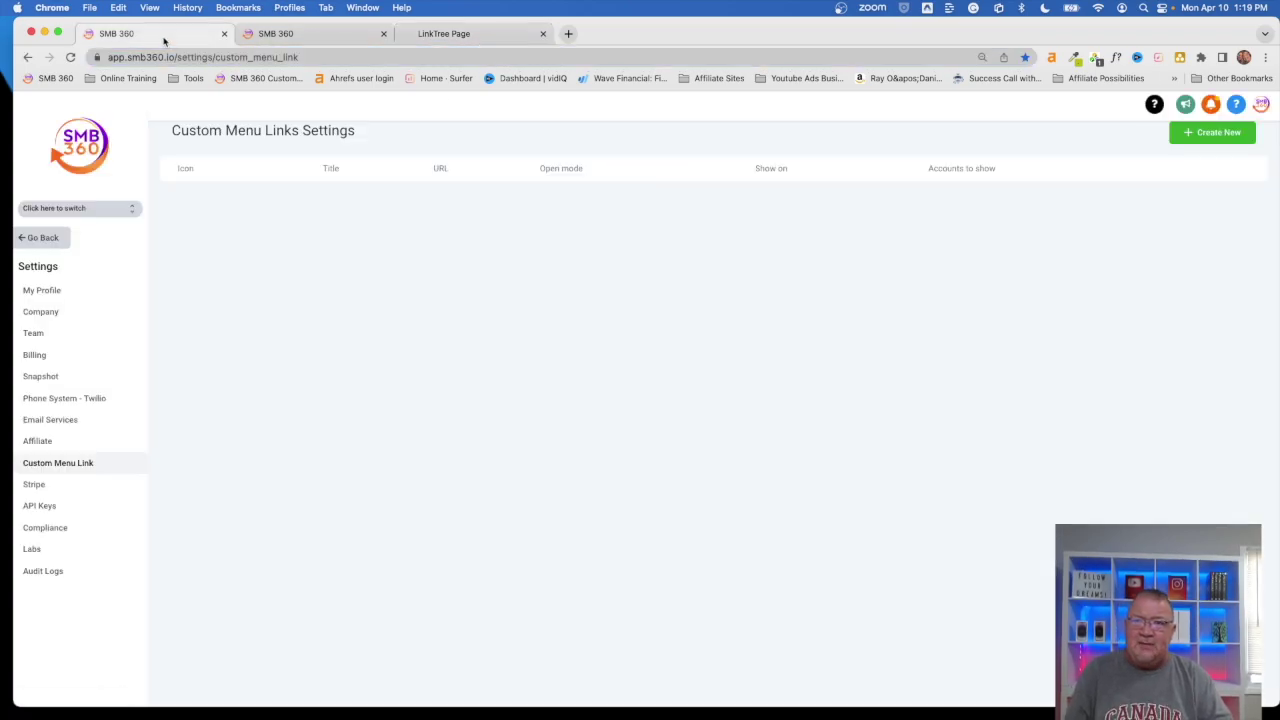
pyautogui.click(1210, 132)
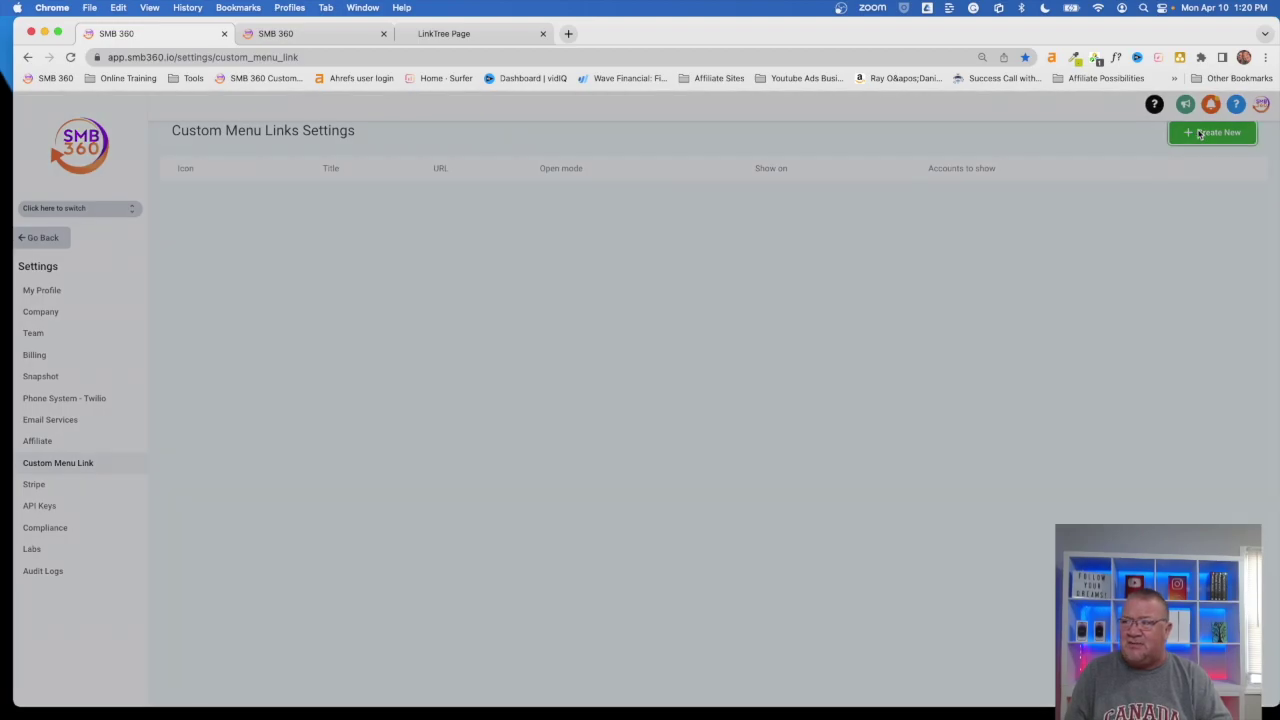
pyautogui.click(636, 197)
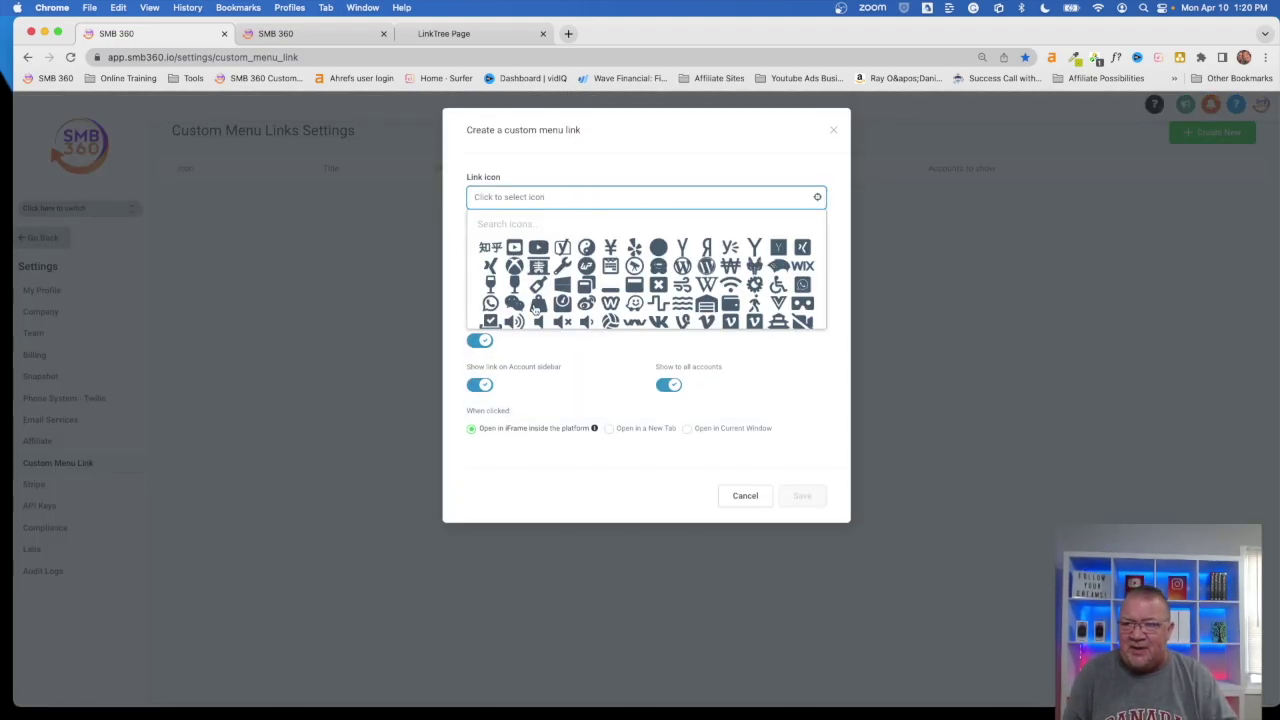
pyautogui.scroll(-2, 534, 307)
pyautogui.click(537, 300)
pyautogui.click(499, 248)
pyautogui.write('Client Portal')
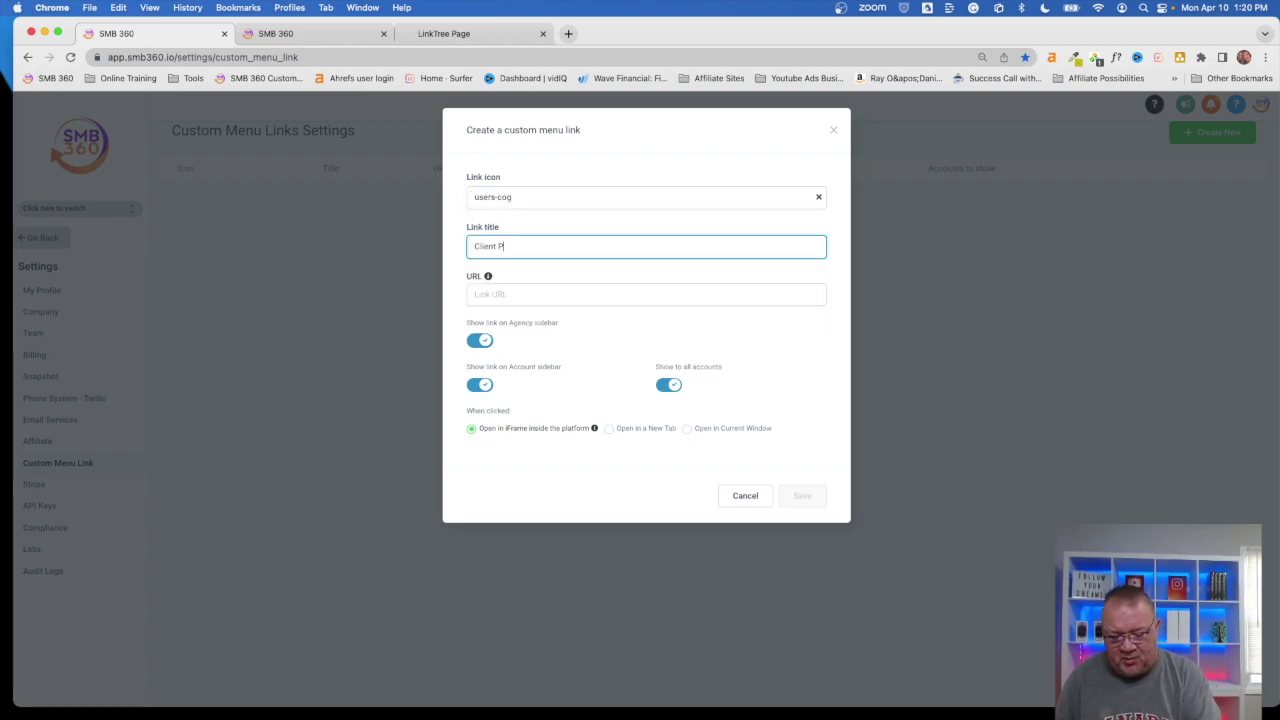
pyautogui.click(501, 295)
pyautogui.write('https://app.smb360.io/v2/preview/6J7wrqcj2lZQZgQmjGPS?notrack=true')
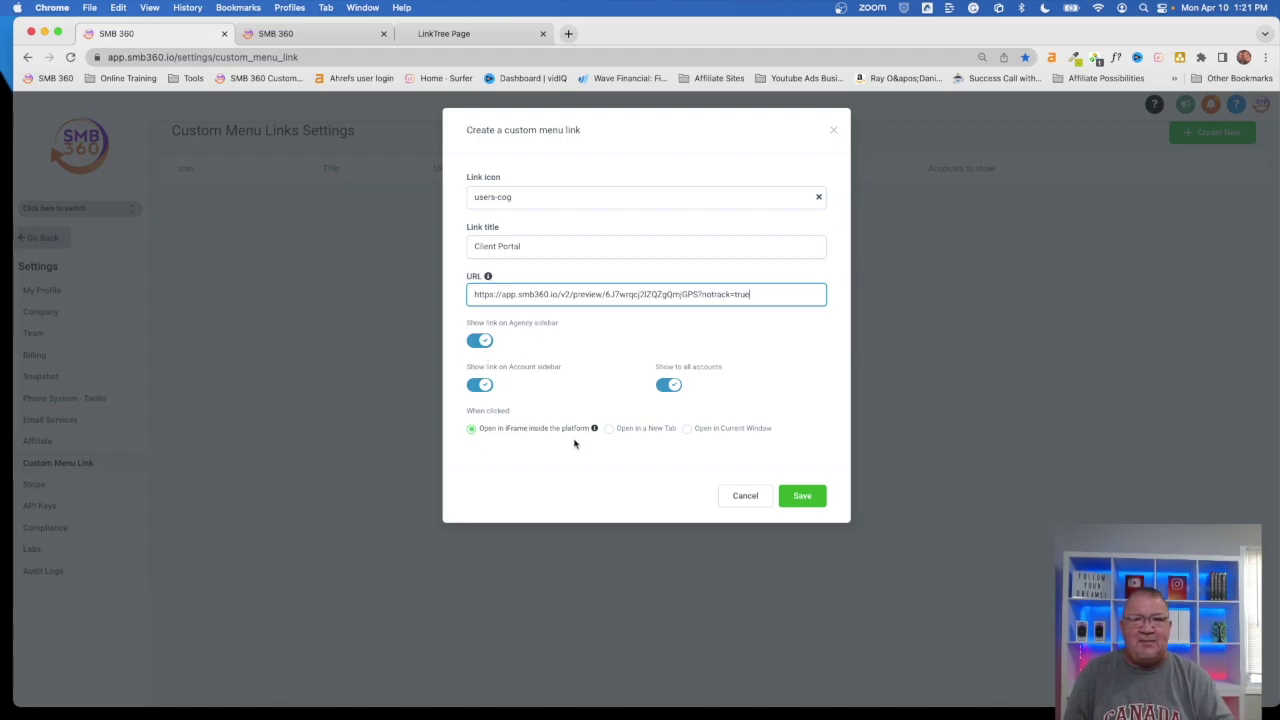
pyautogui.click(802, 496)
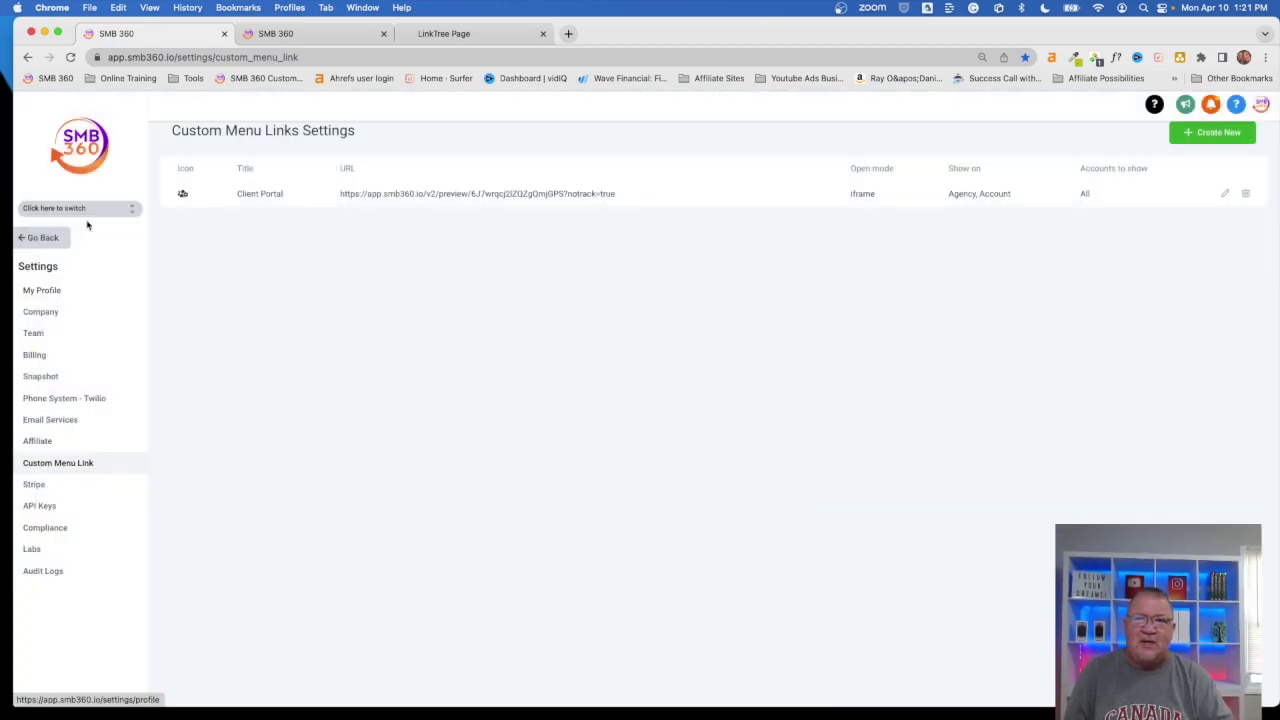
# - Return from the page editor to the Client Portal pages list and check the sidebar
pyautogui.click(300, 37)
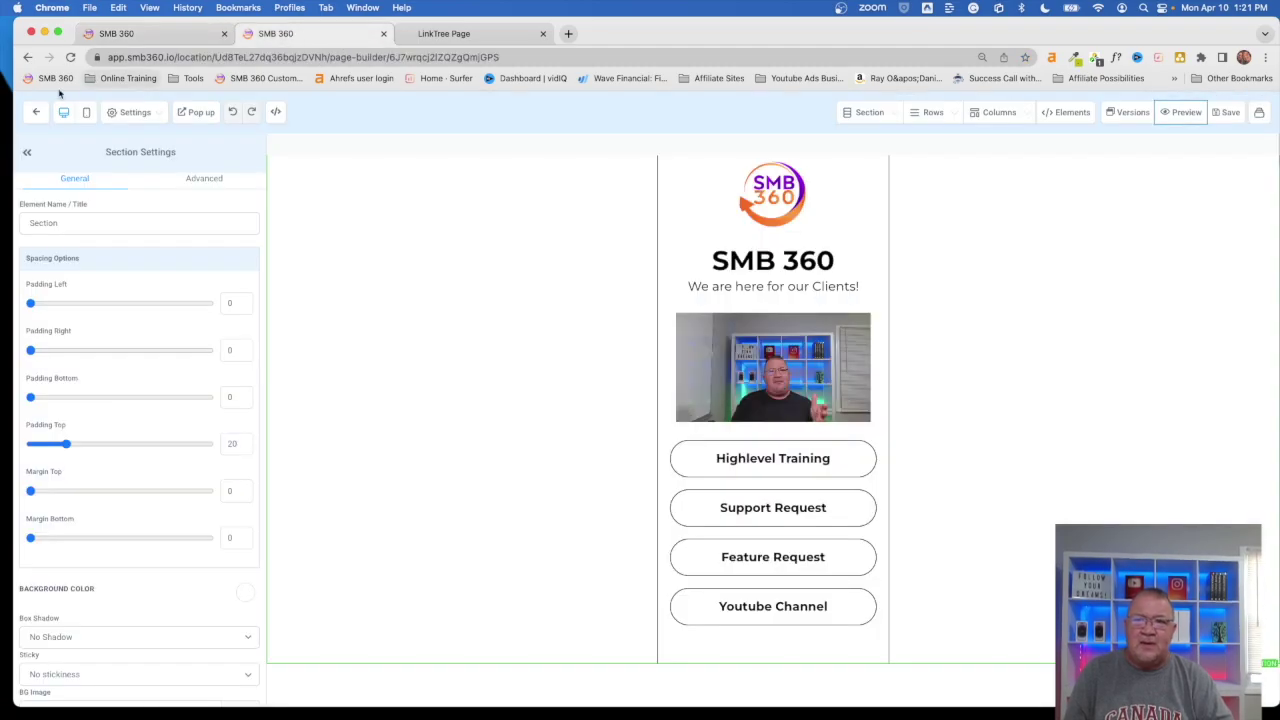
pyautogui.click(36, 114)
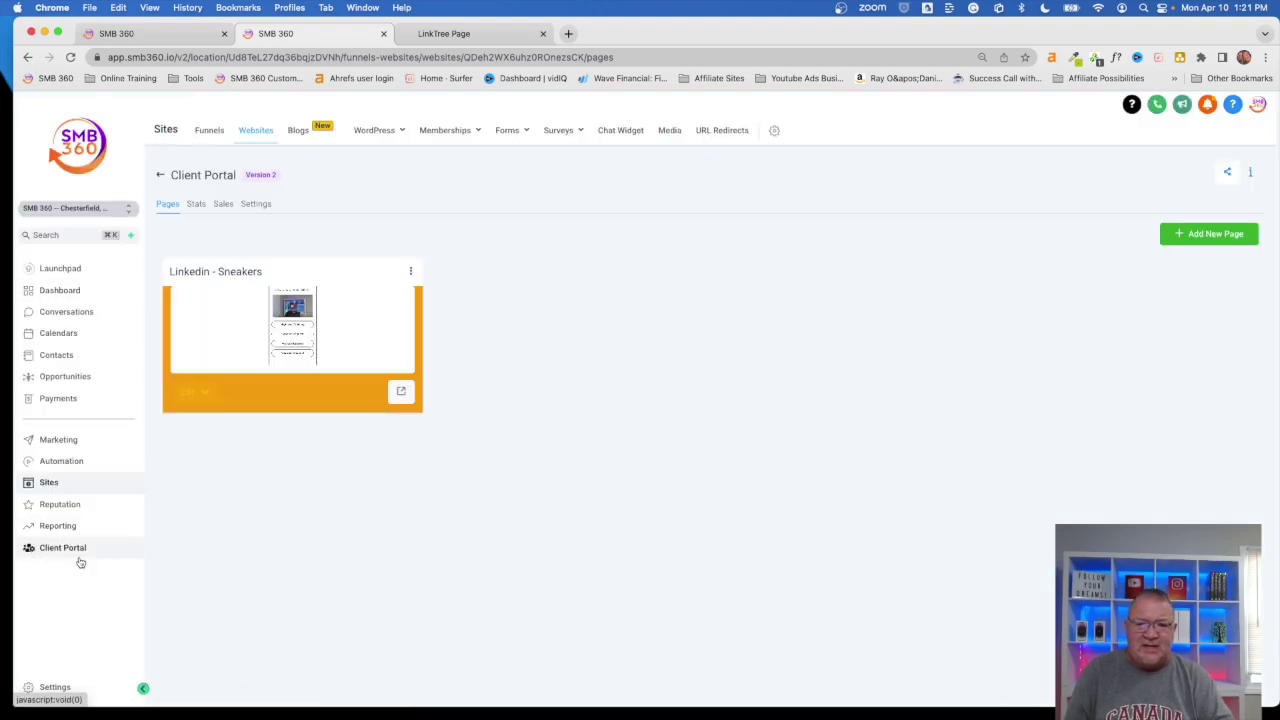
pyautogui.scroll(5, 57, 555)
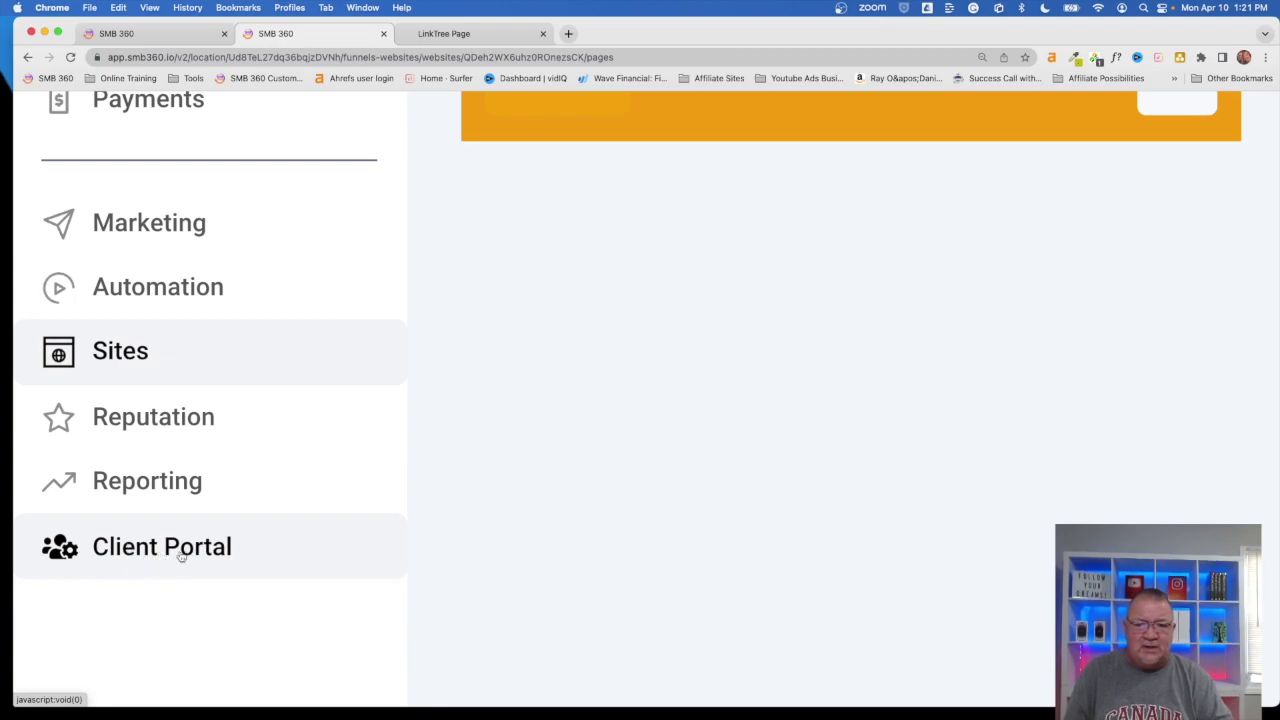
pyautogui.scroll(-5, 143, 566)
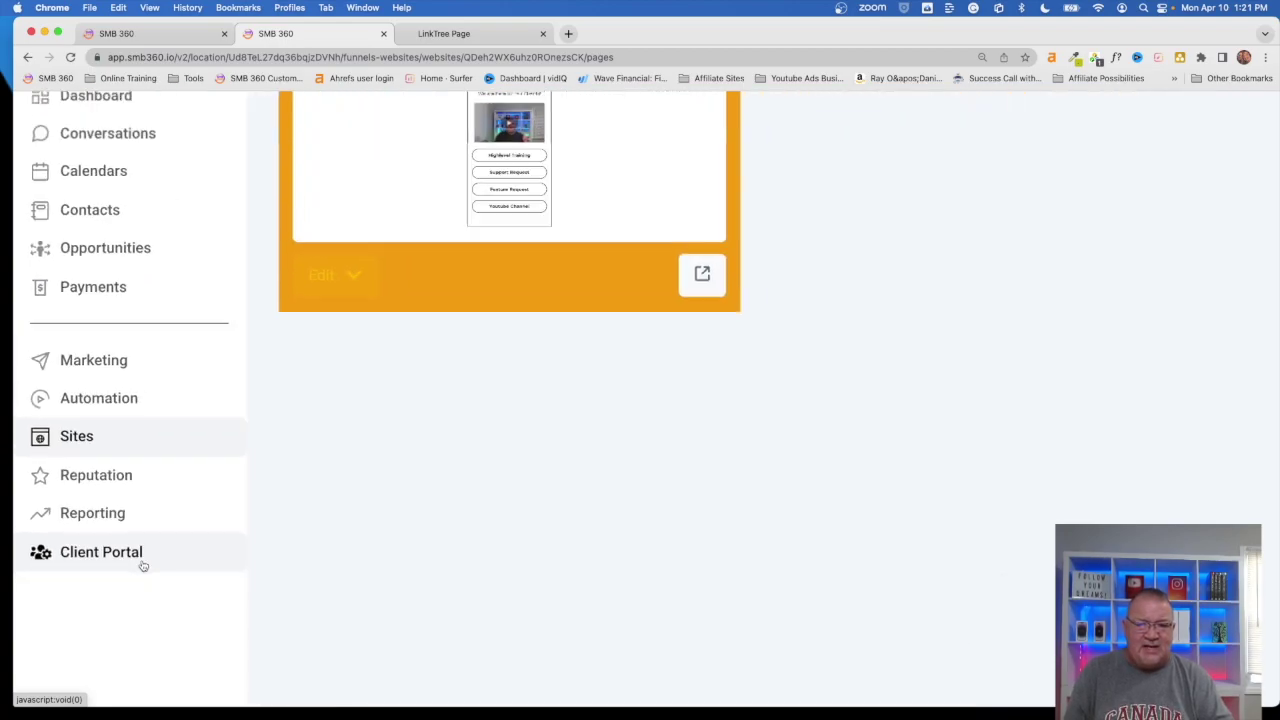
# - Open the Client Portal sidebar entry to show the embedded link page with its four buttons
pyautogui.click(142, 562)
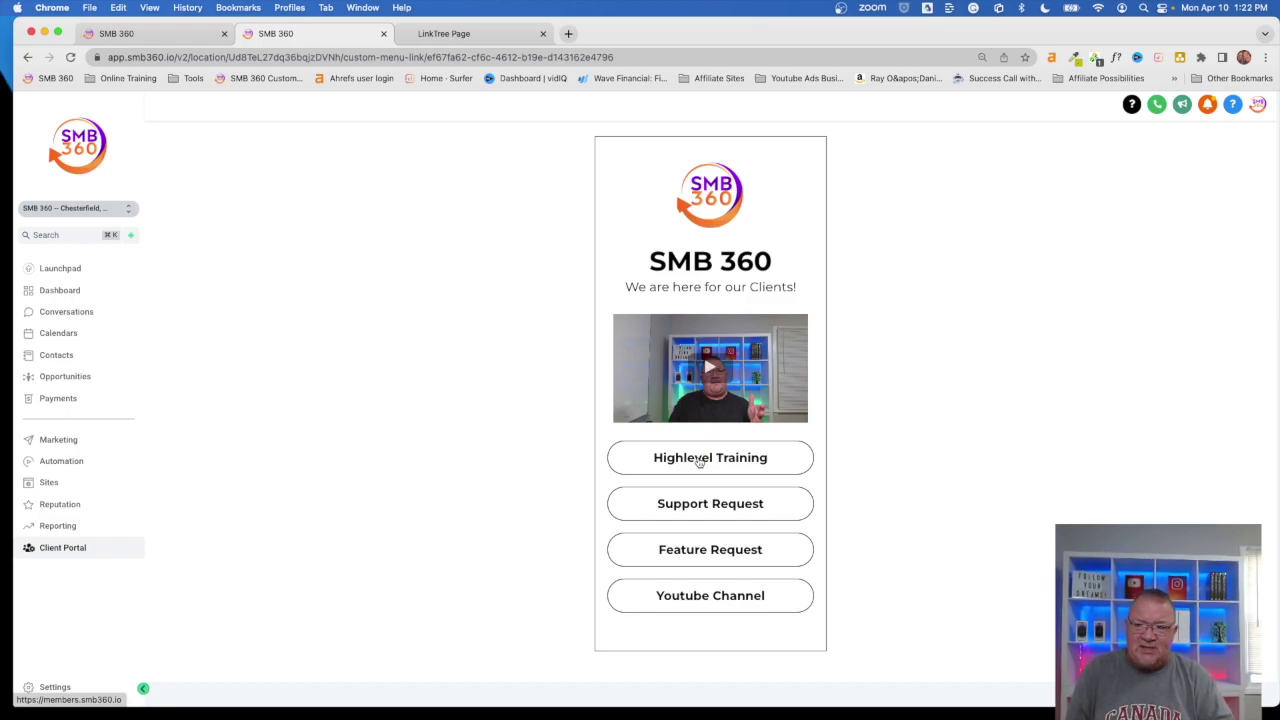
pyautogui.click(699, 461)
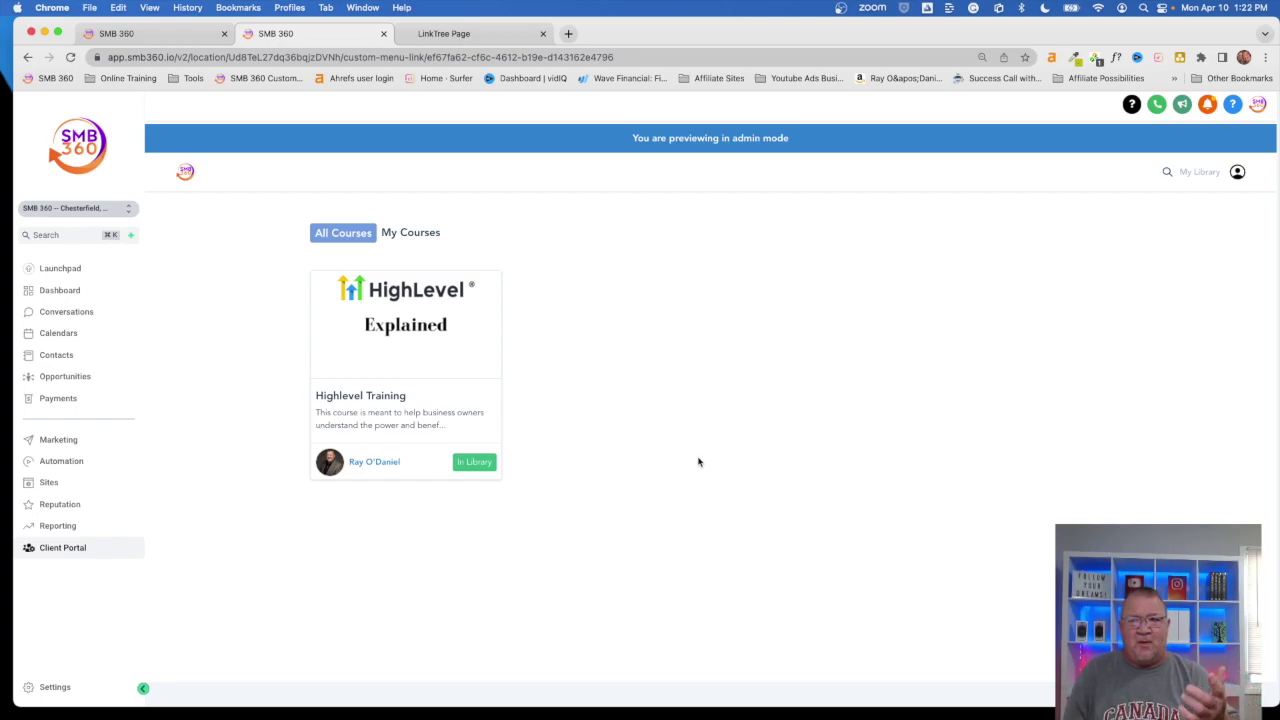
pyautogui.click(401, 340)
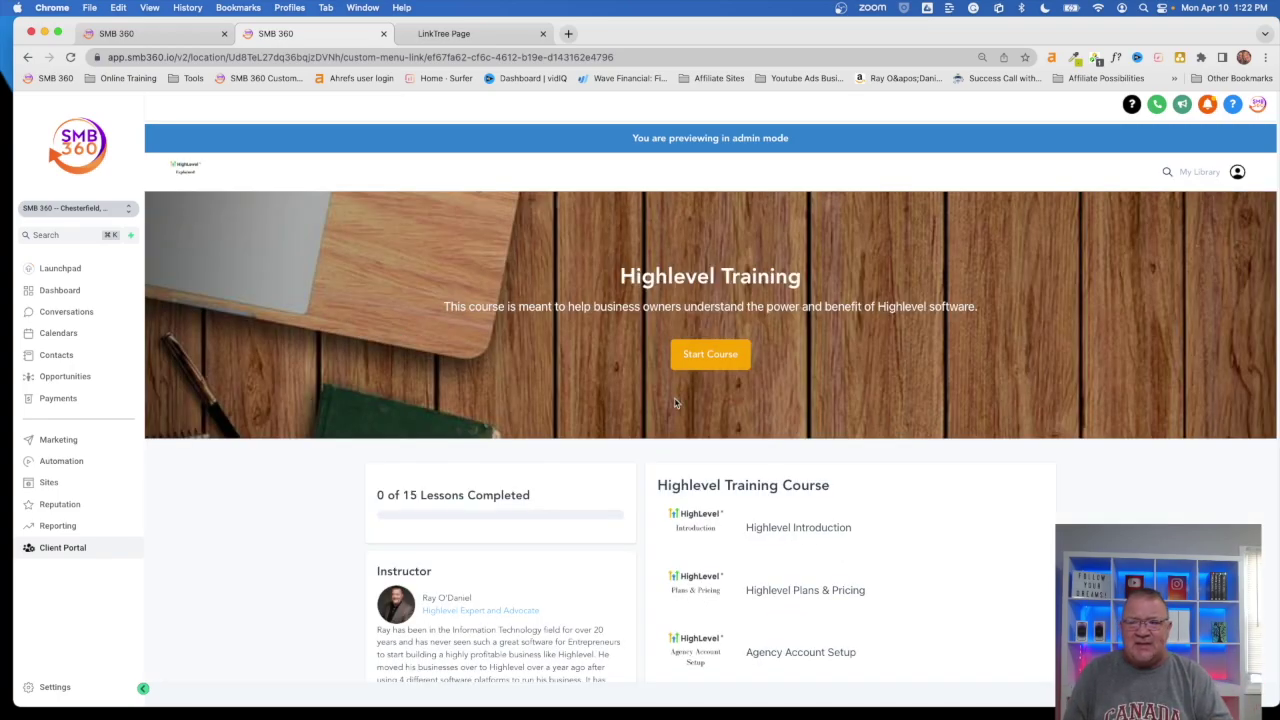
pyautogui.scroll(-5, 678, 405)
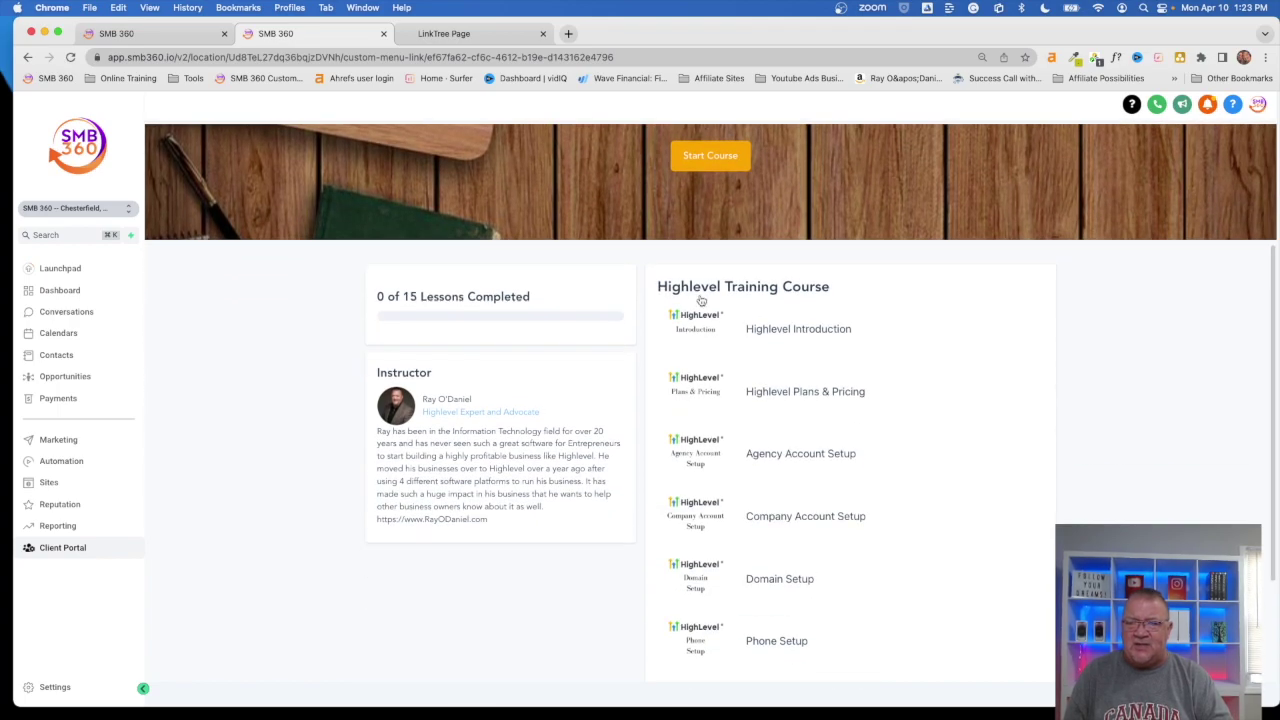
pyautogui.click(698, 325)
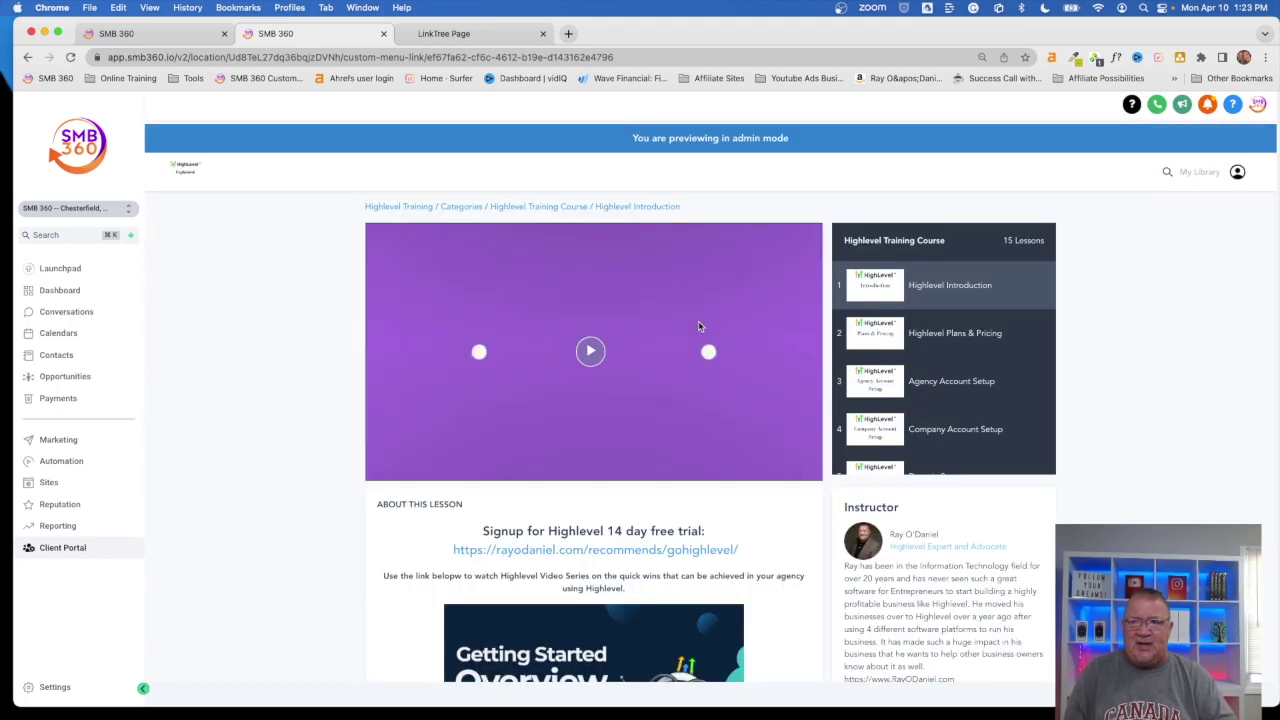
pyautogui.scroll(-3, 960, 353)
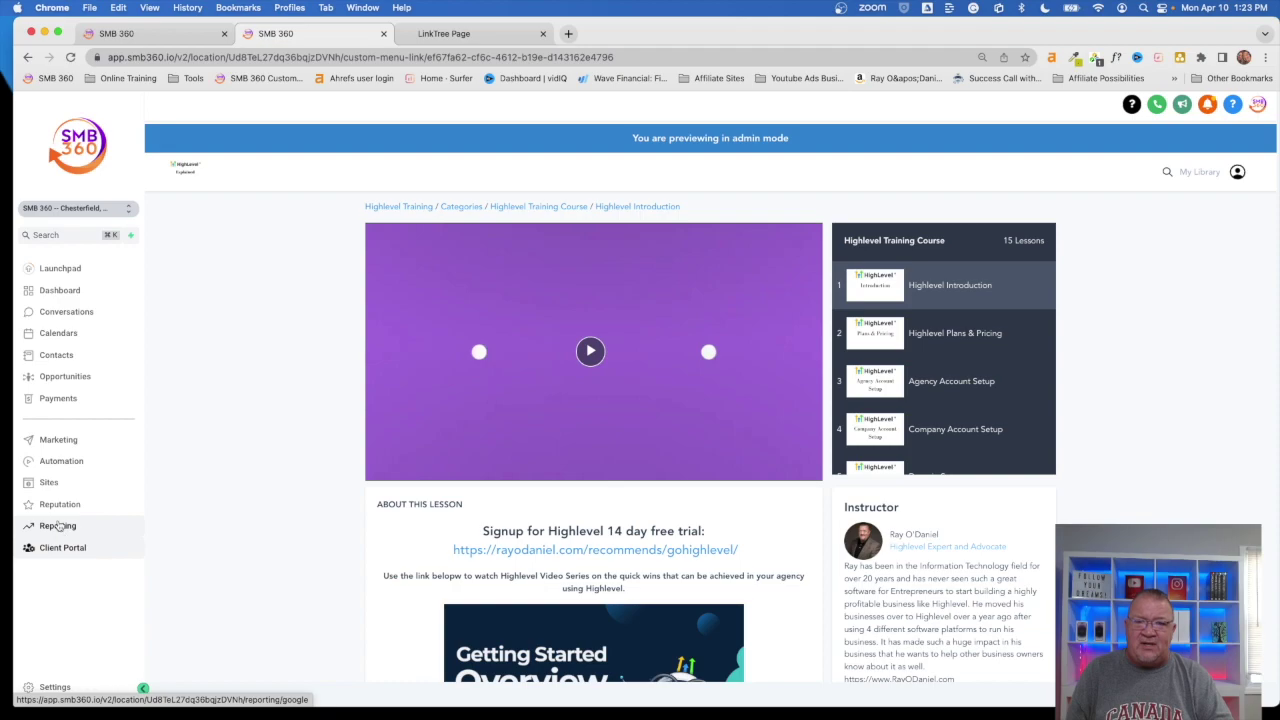
pyautogui.click(47, 527)
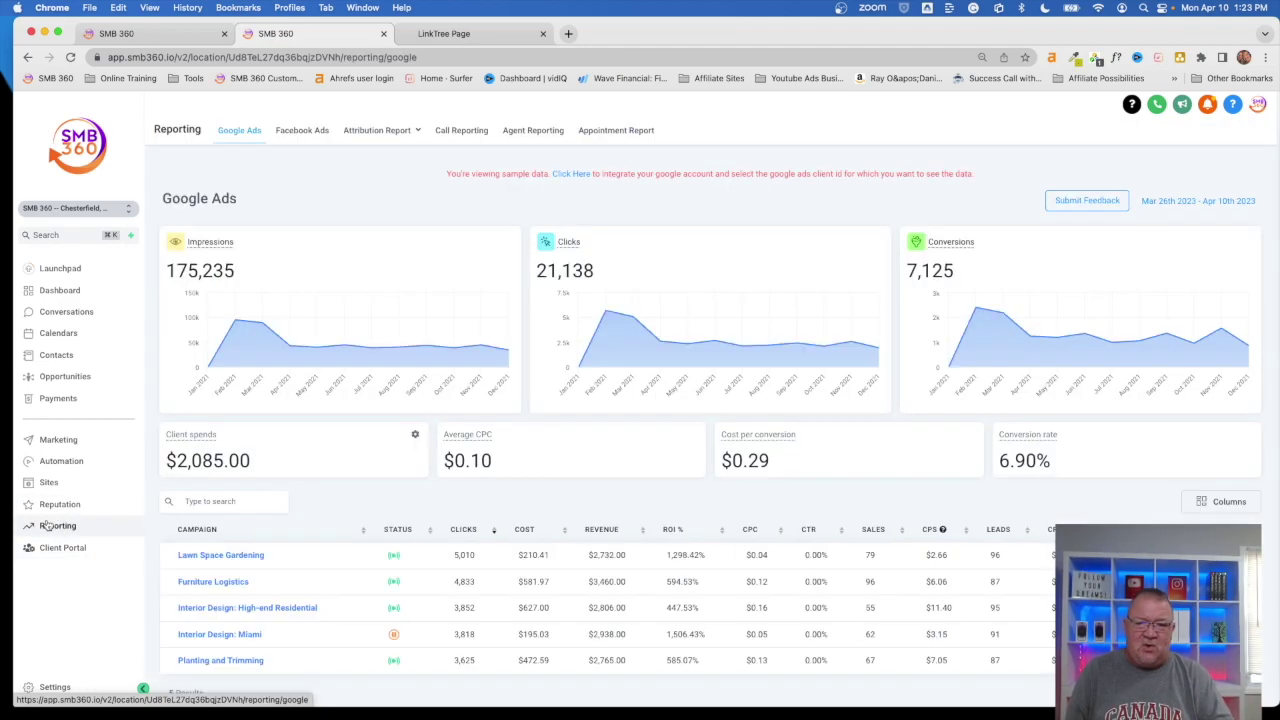
# - Open Client Portal from the sidebar and choose its Support Request button to show the form
pyautogui.click(52, 547)
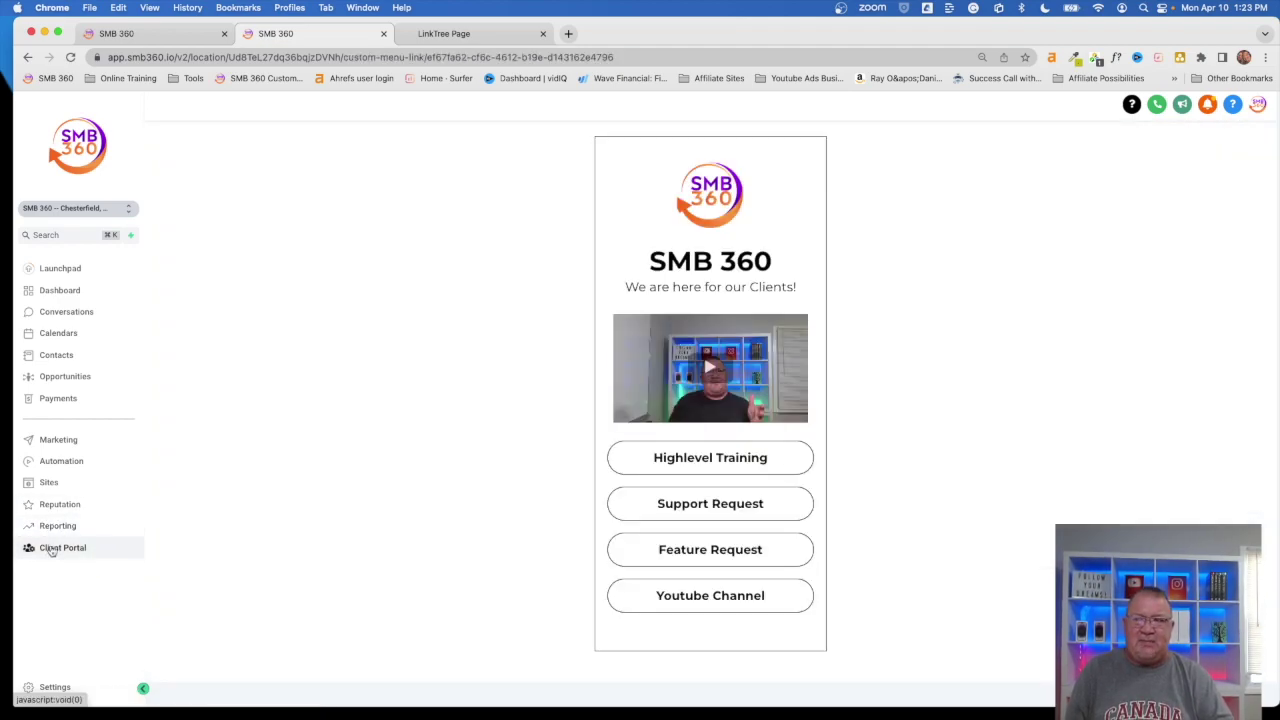
pyautogui.click(690, 506)
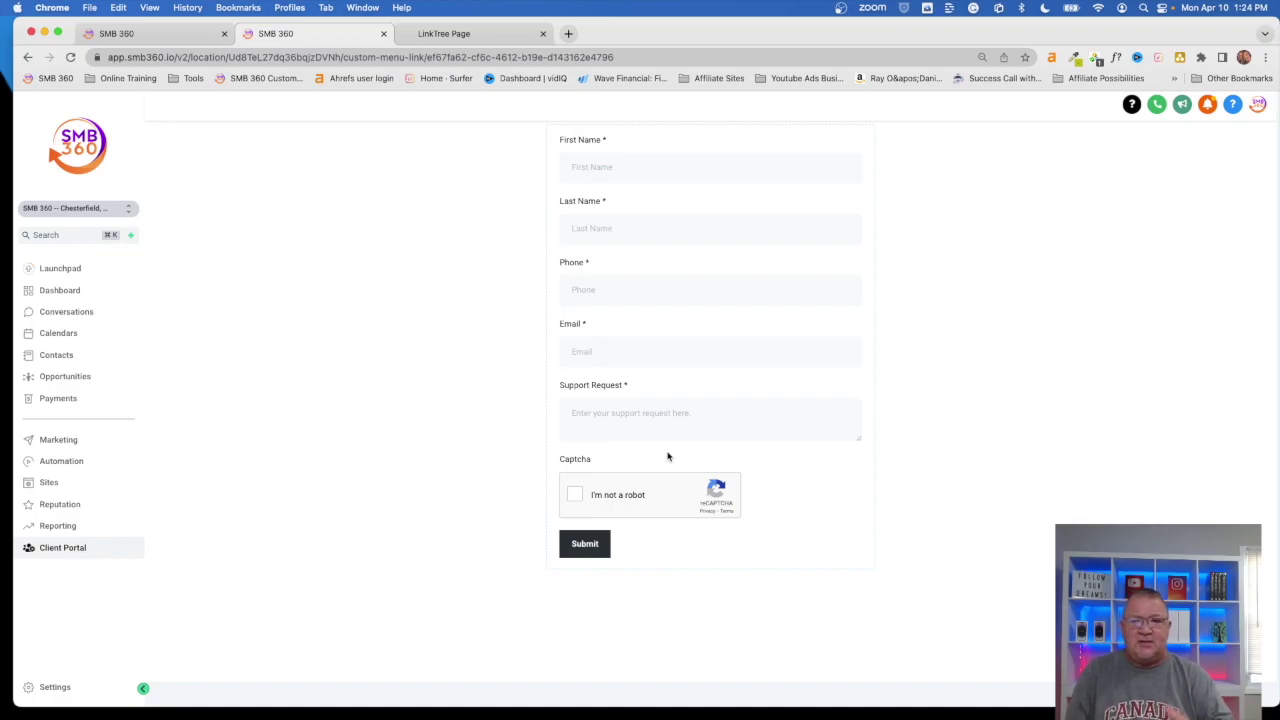
# - Reload the Client Portal page via Reporting, test its Youtube Channel link, reload again, then go to Sites
pyautogui.click(45, 535)
pyautogui.click(50, 549)
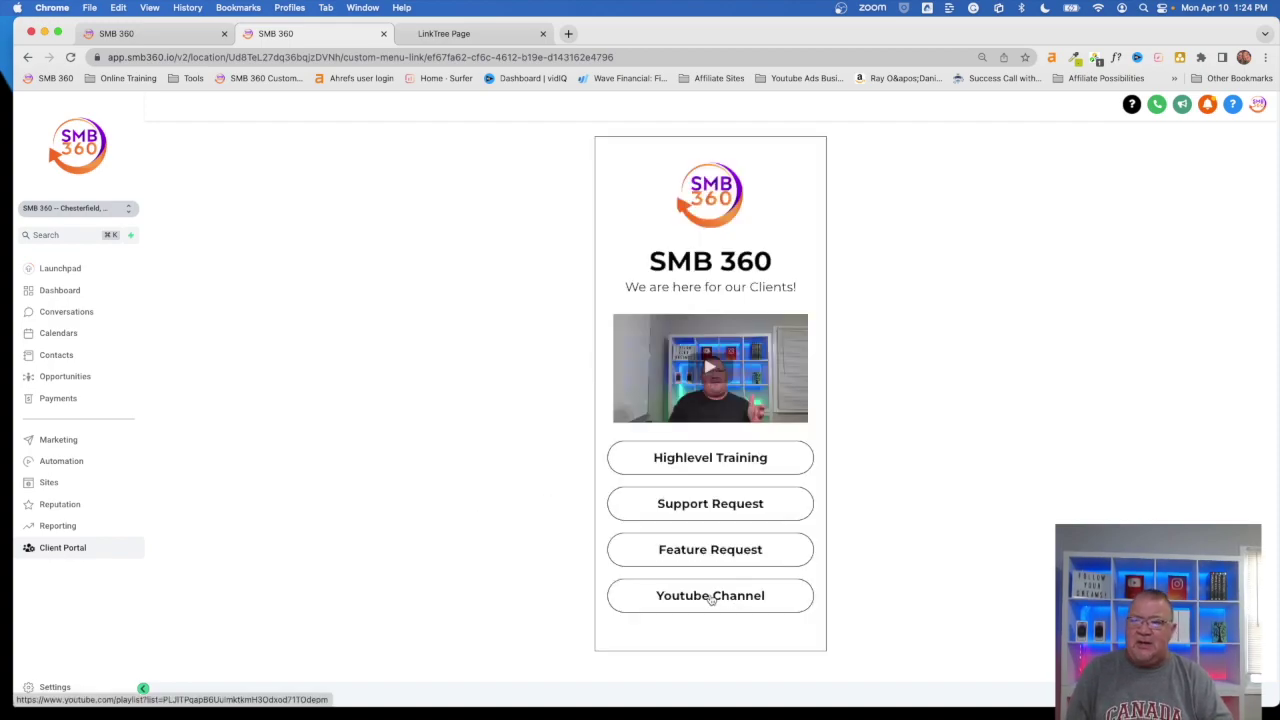
pyautogui.click(711, 597)
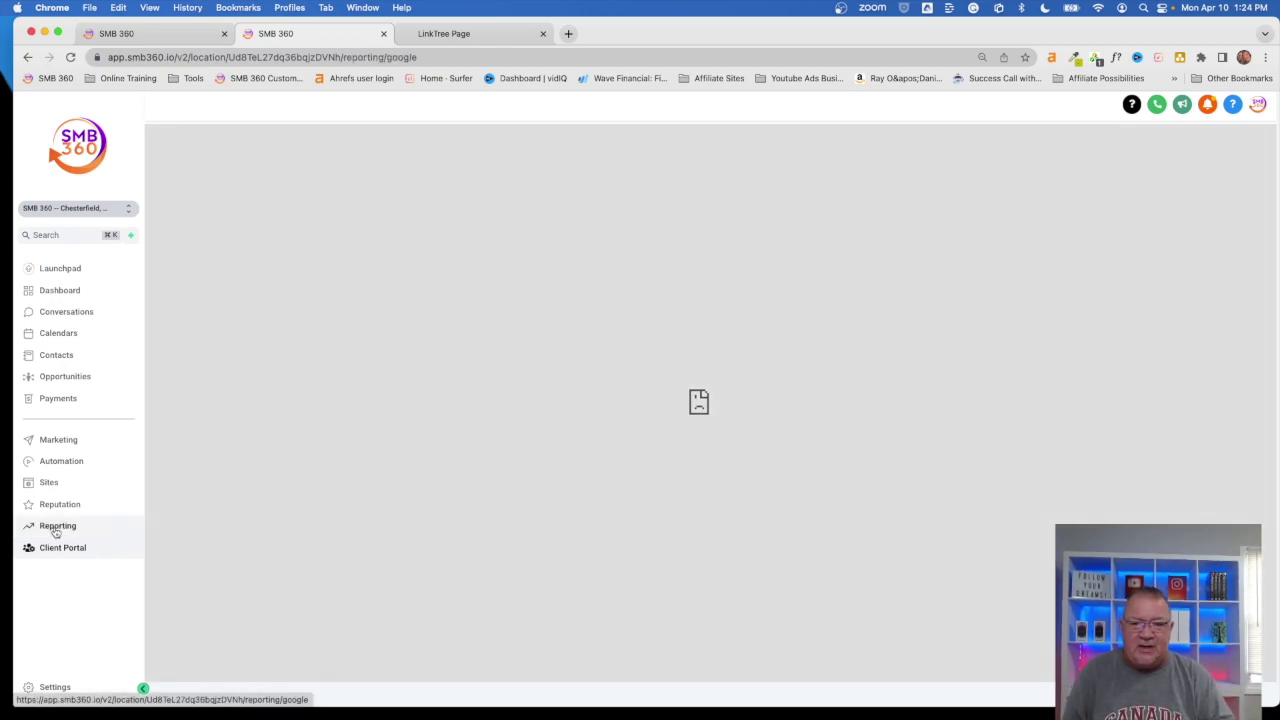
pyautogui.click(52, 527)
pyautogui.click(57, 554)
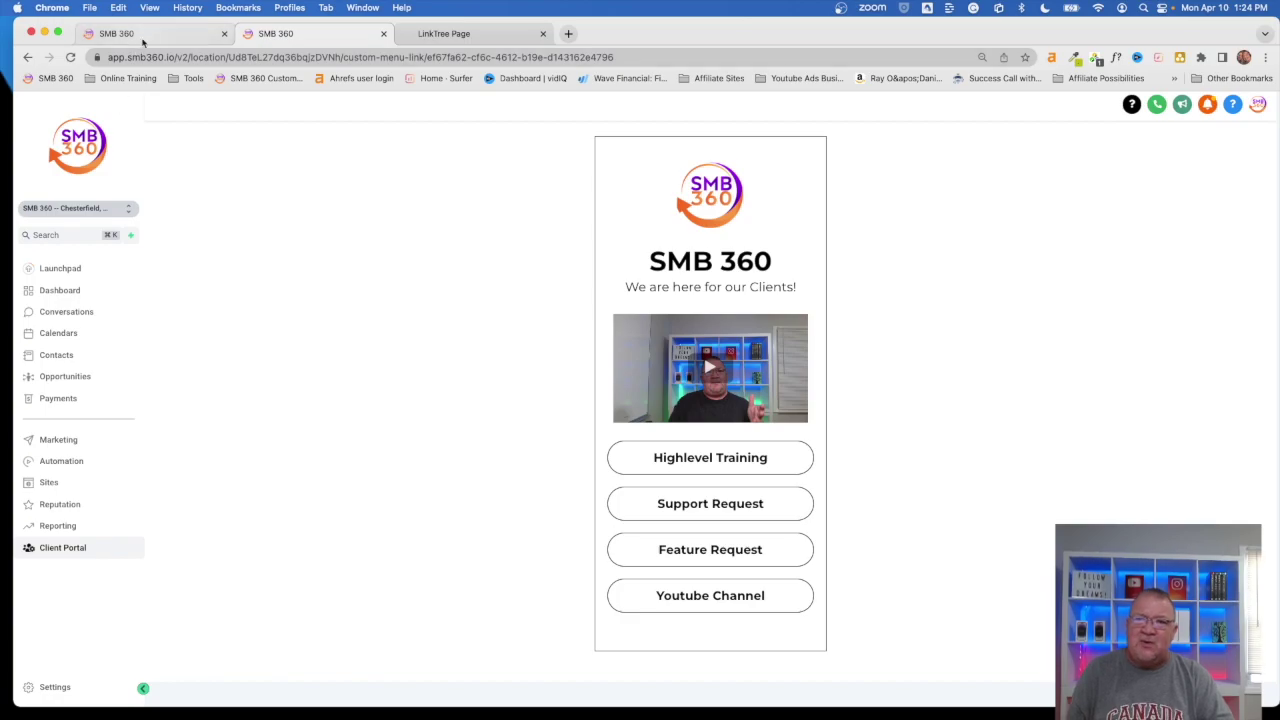
pyautogui.click(48, 483)
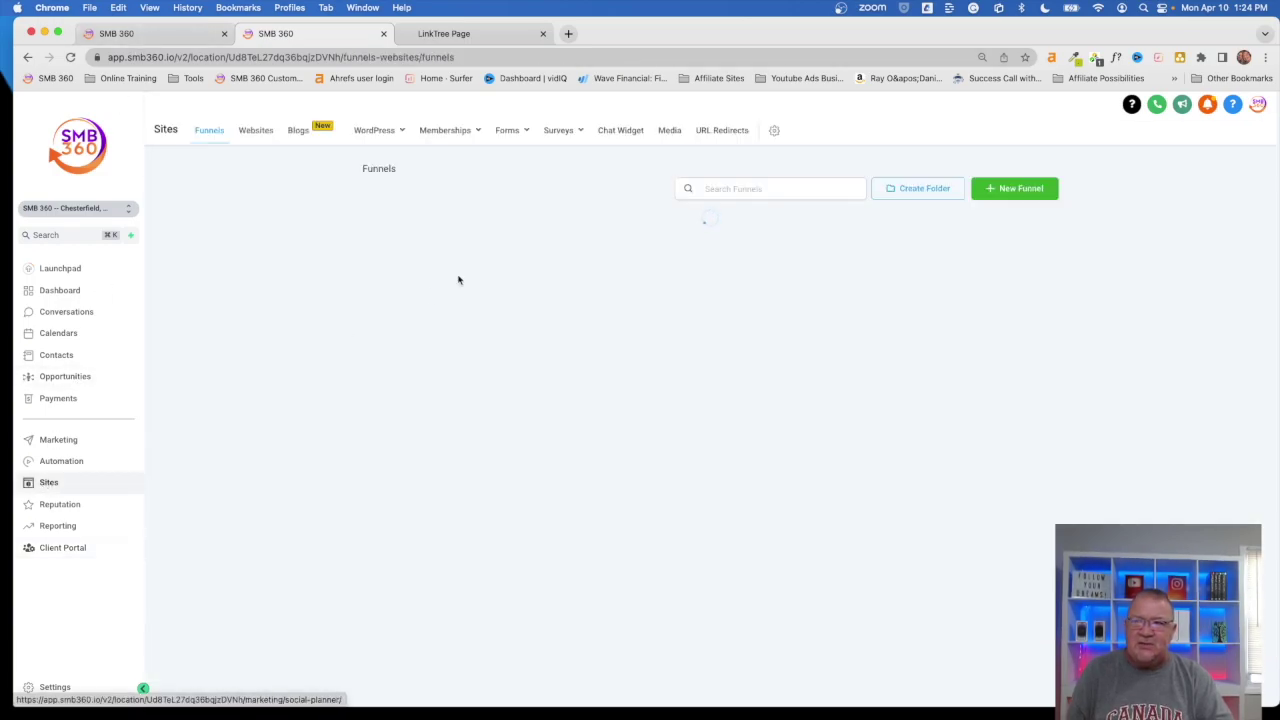
# - Open the Support Request form from the Forms Builder list
pyautogui.moveTo(505, 125)
pyautogui.click(490, 160)
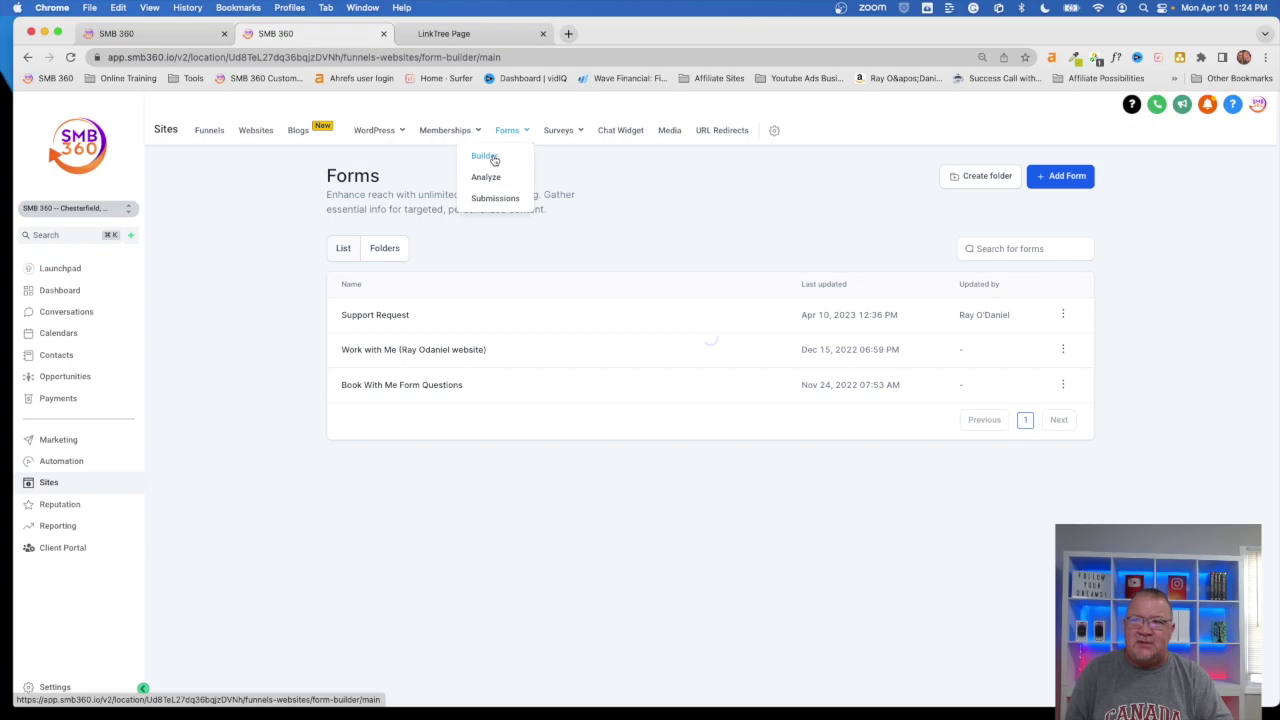
pyautogui.click(362, 316)
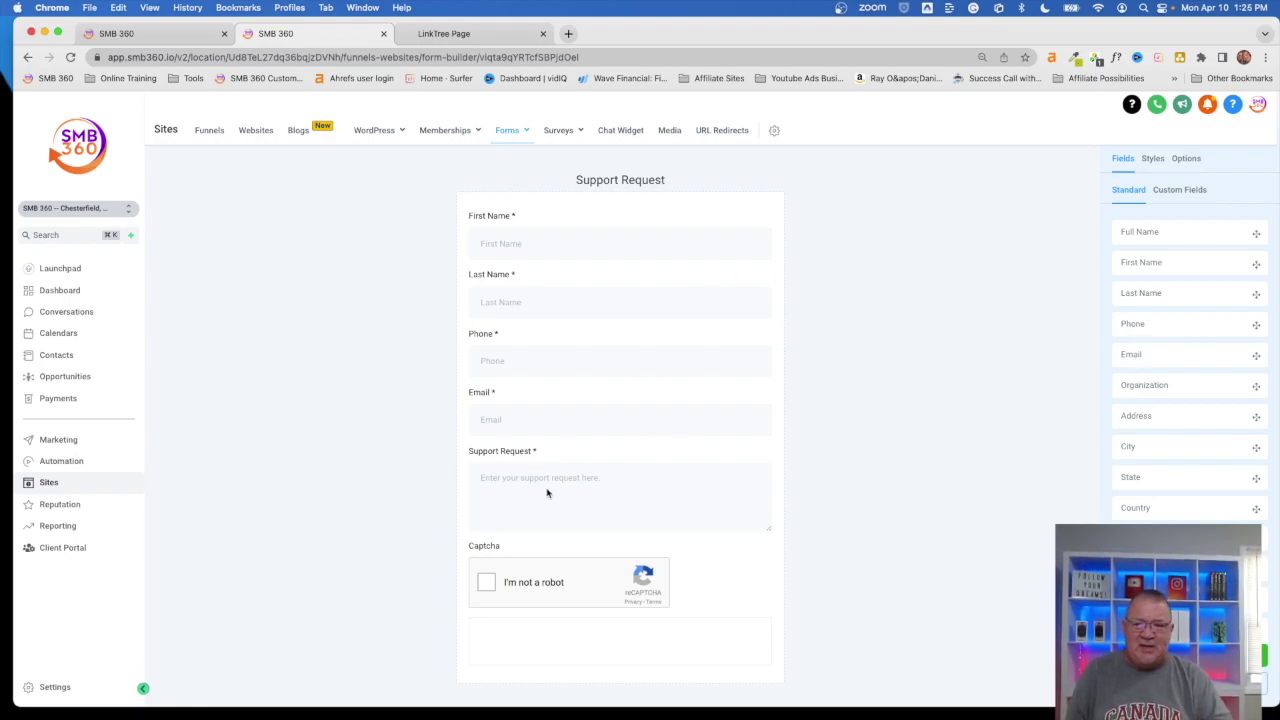
pyautogui.click(1179, 191)
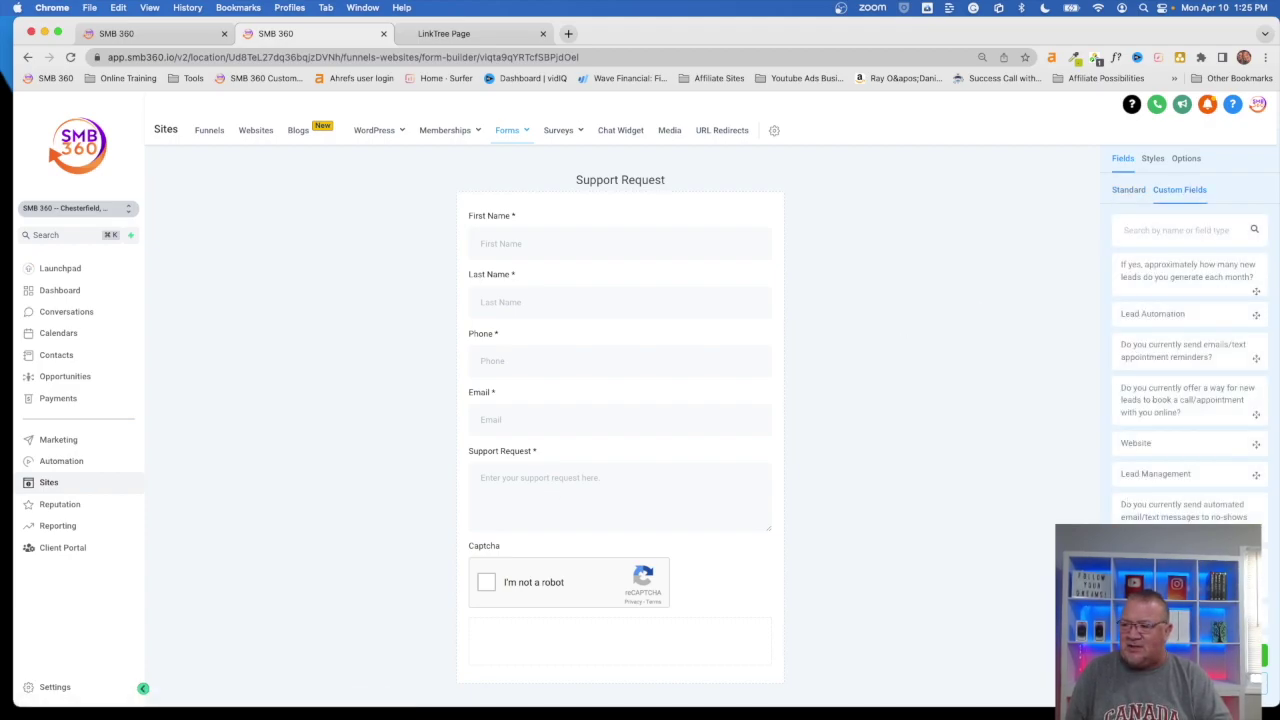
pyautogui.scroll(-5, 1216, 517)
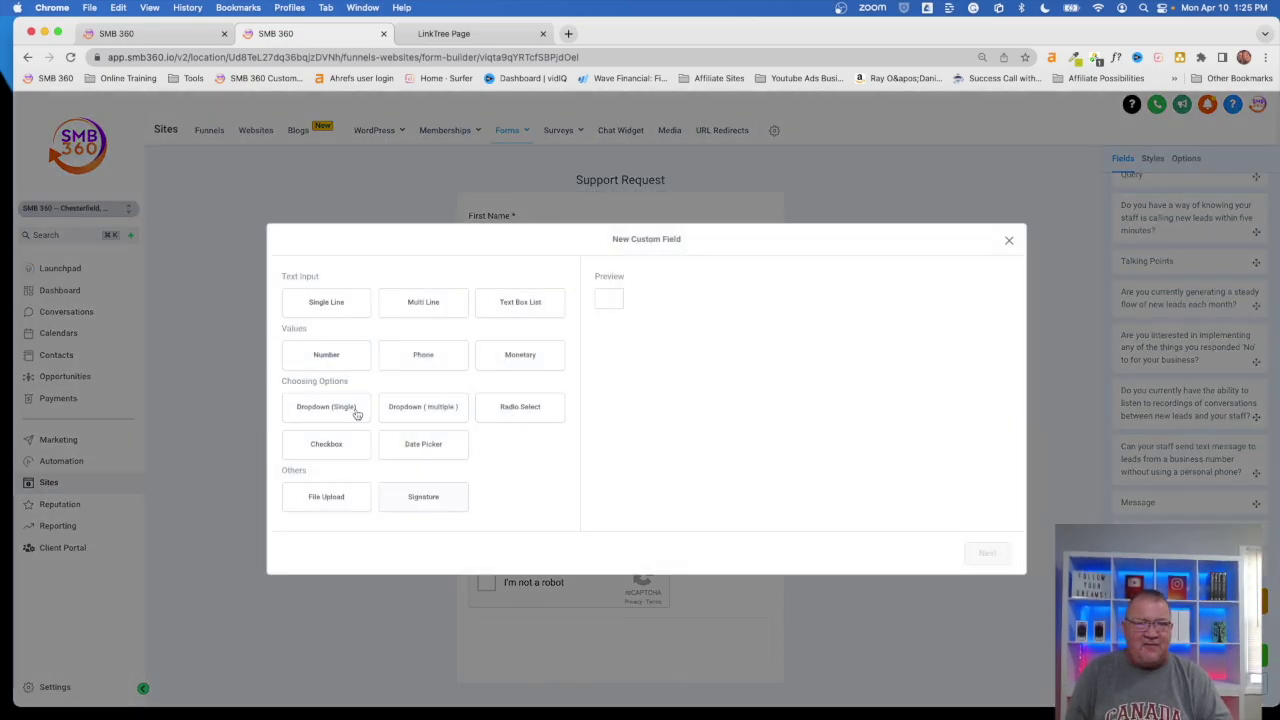
pyautogui.click(415, 311)
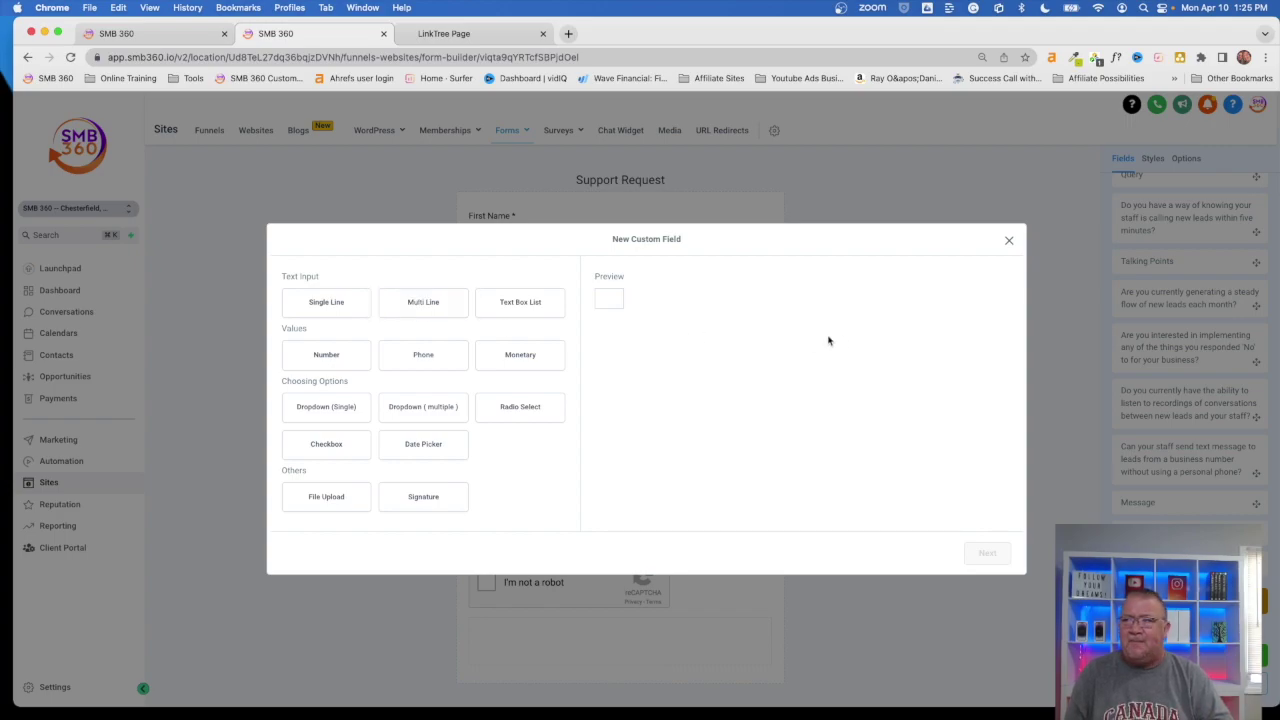
pyautogui.click(1008, 241)
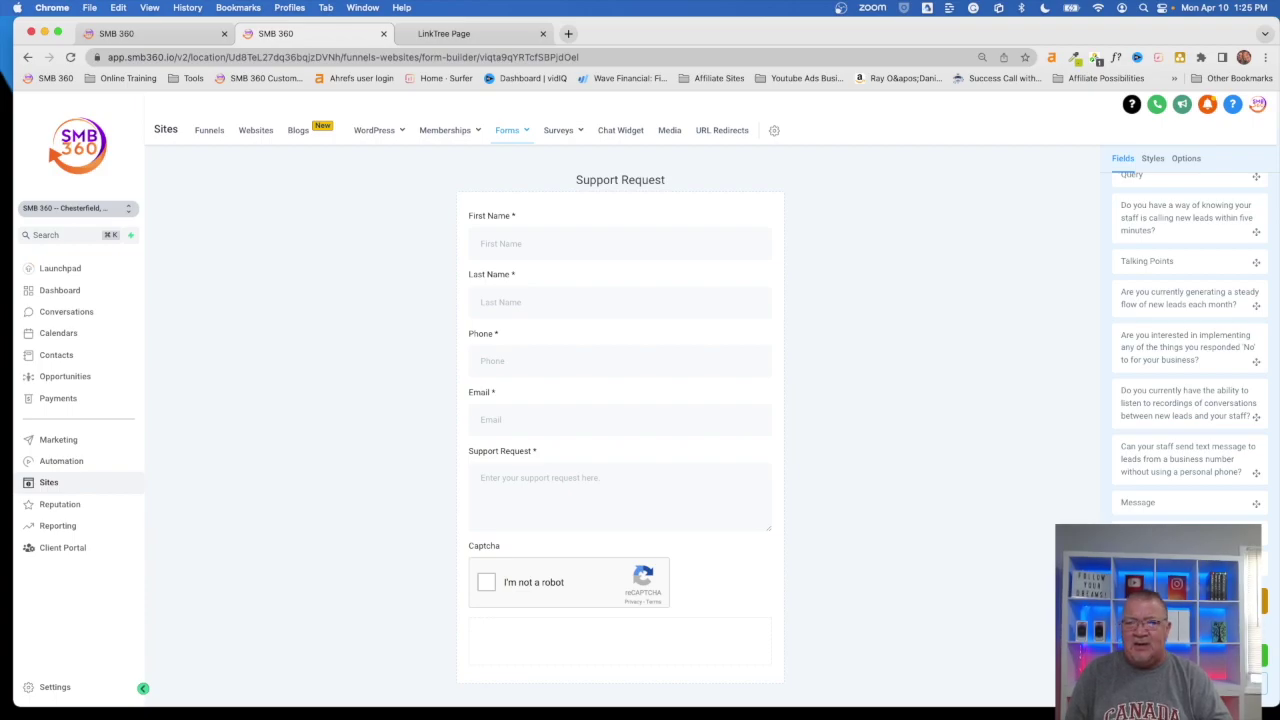
pyautogui.click(550, 495)
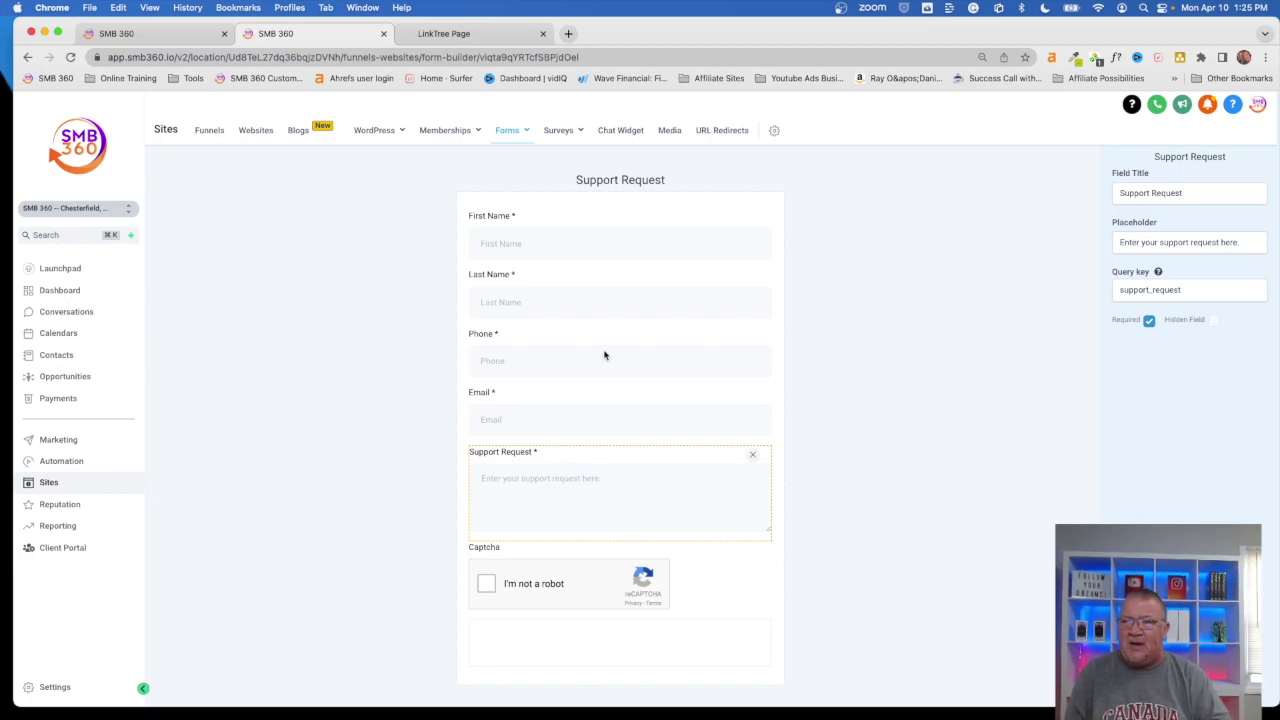
pyautogui.click(574, 244)
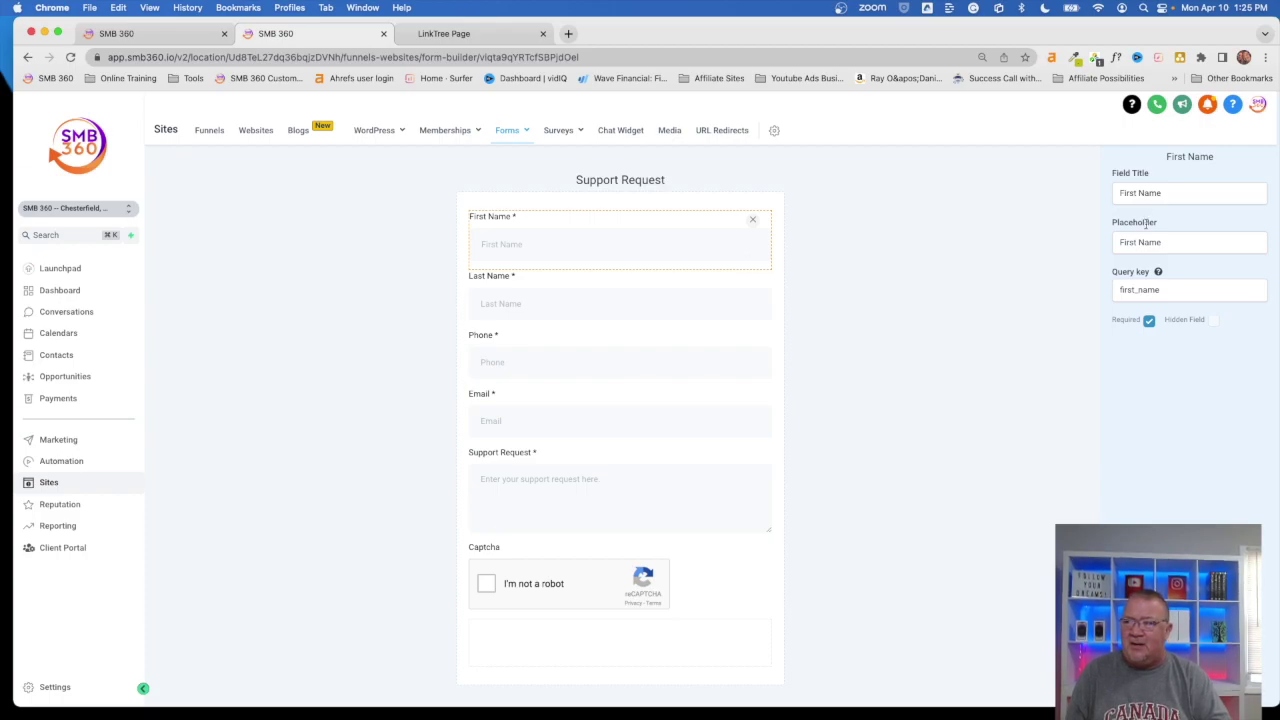
pyautogui.click(717, 300)
pyautogui.click(716, 345)
pyautogui.click(708, 421)
pyautogui.click(695, 502)
pyautogui.click(553, 594)
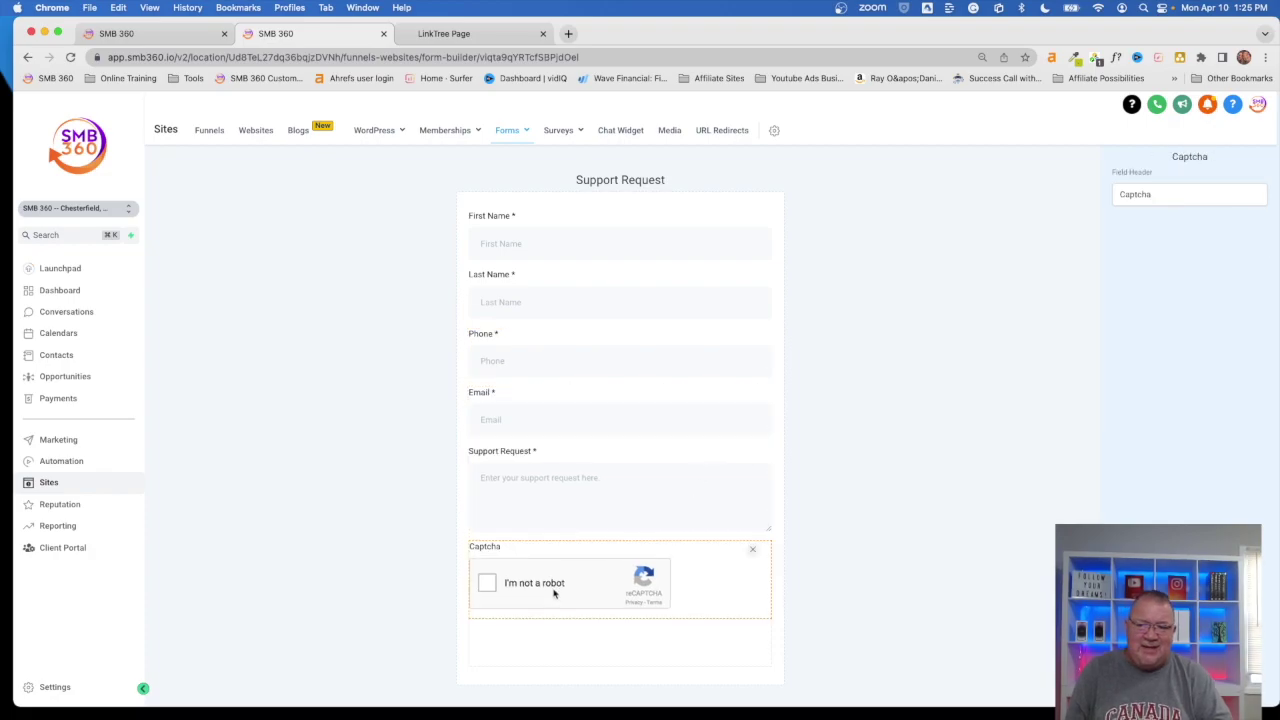
pyautogui.click(888, 316)
pyautogui.scroll(5, 1138, 238)
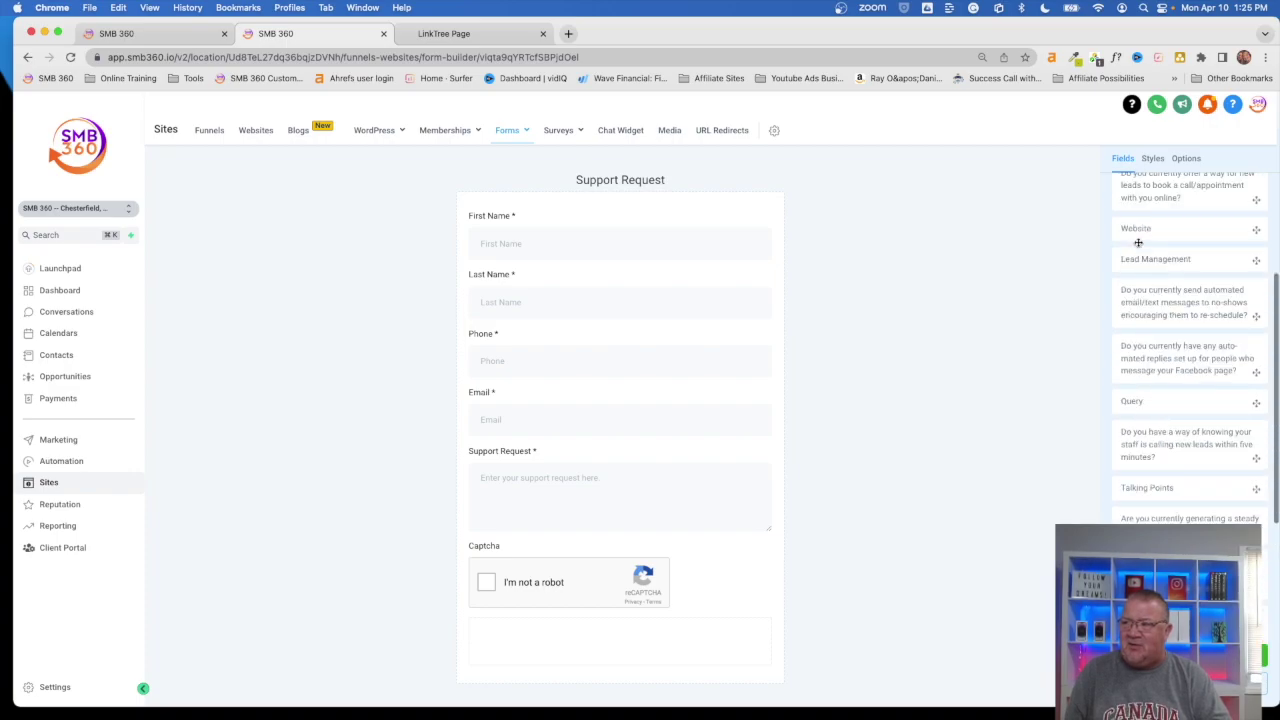
pyautogui.click(1127, 191)
pyautogui.scroll(-3, 1220, 408)
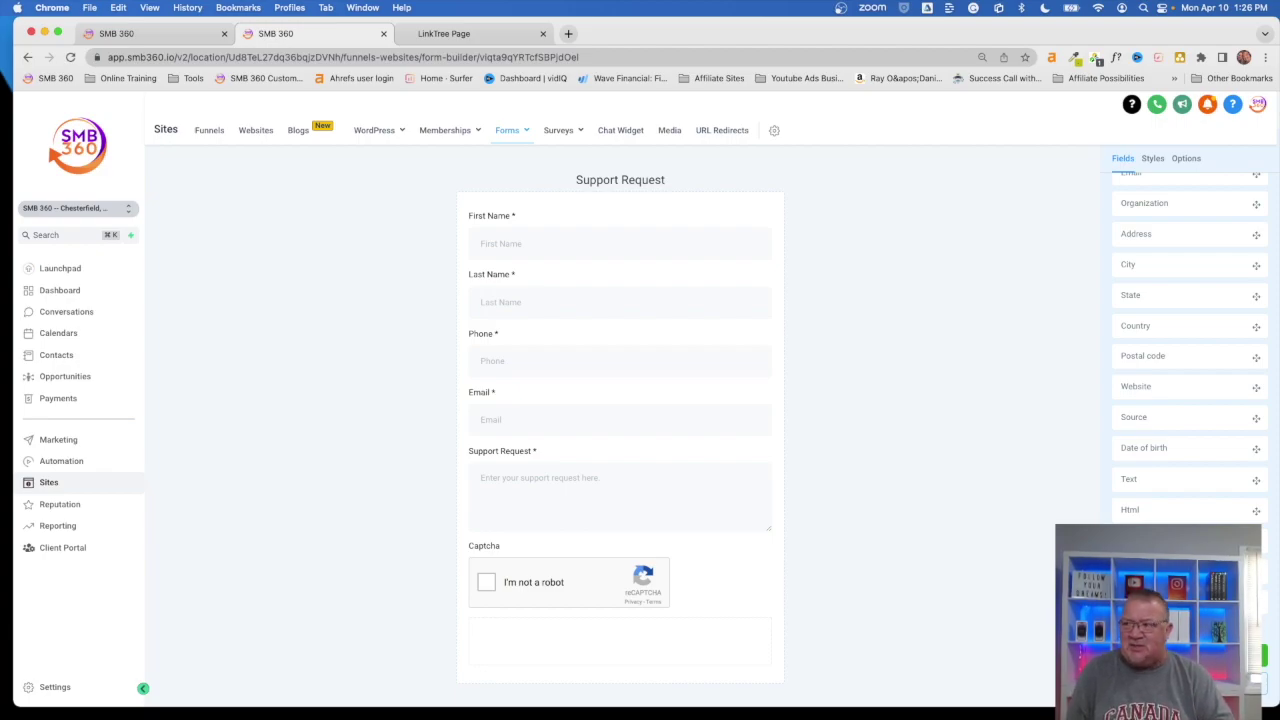
pyautogui.scroll(5, 1178, 258)
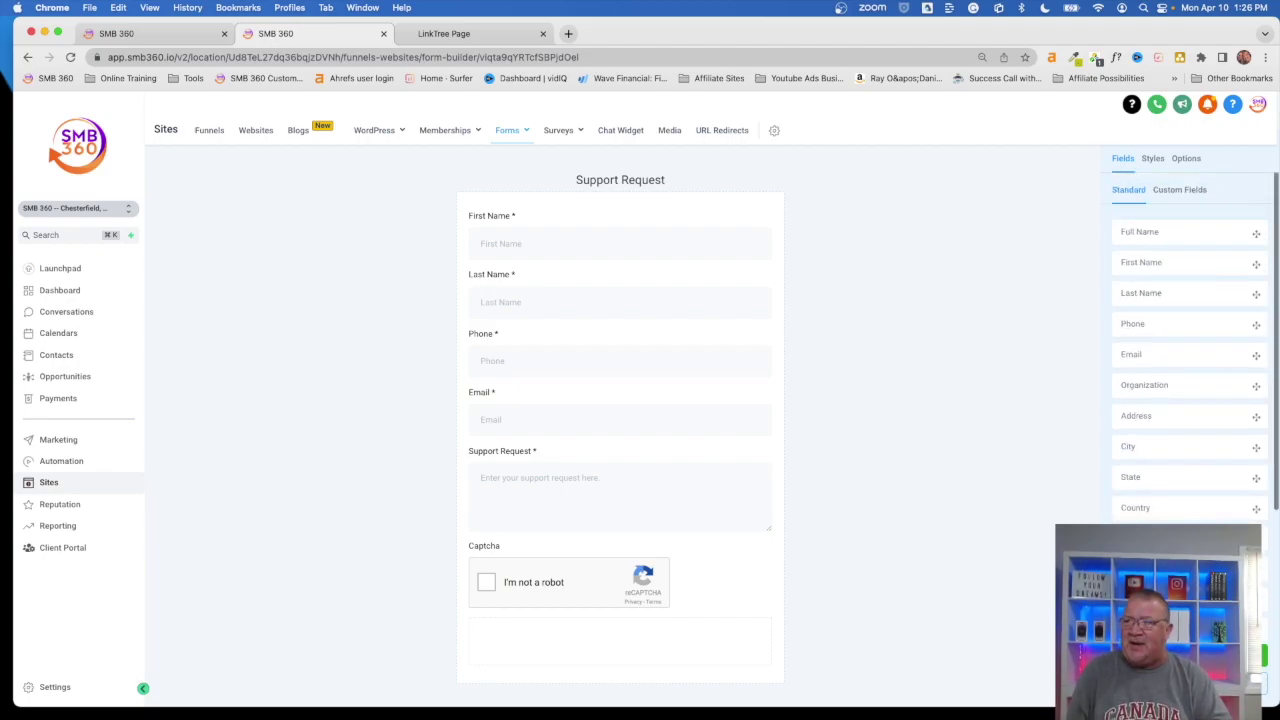
# - Keep the form's On Submit action set to show a thank-you Message
pyautogui.click(1184, 159)
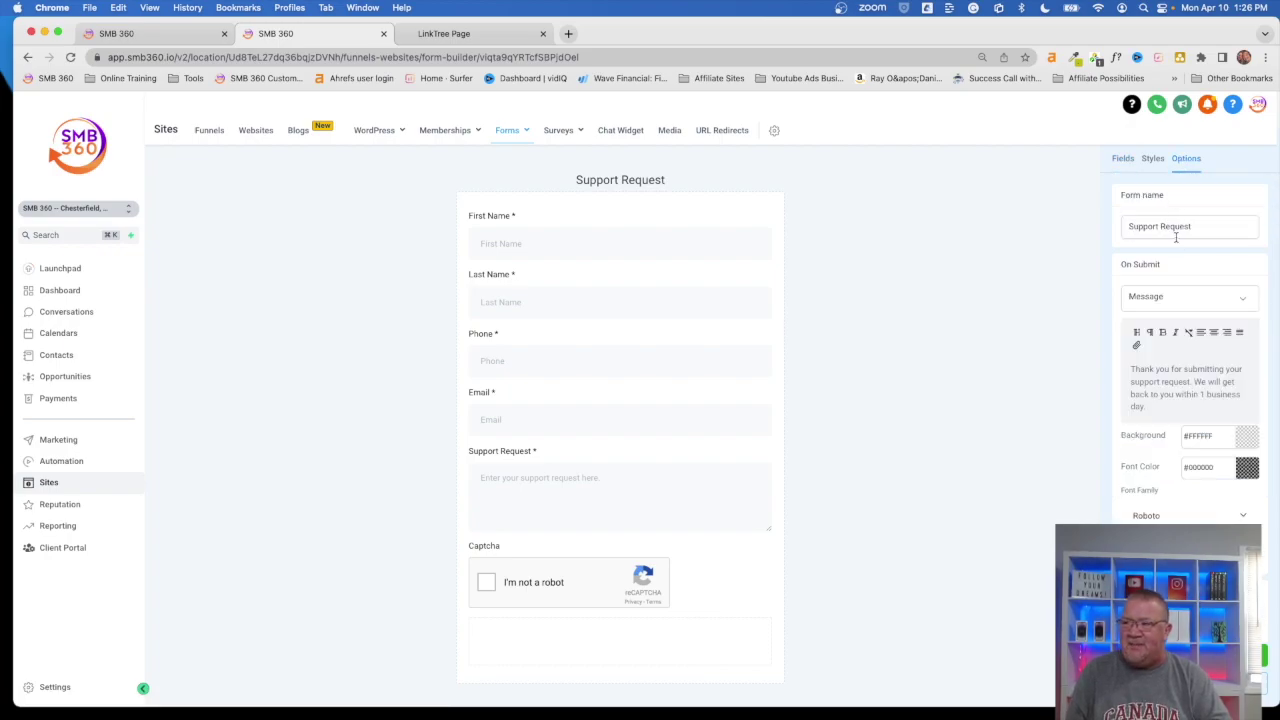
pyautogui.click(1166, 302)
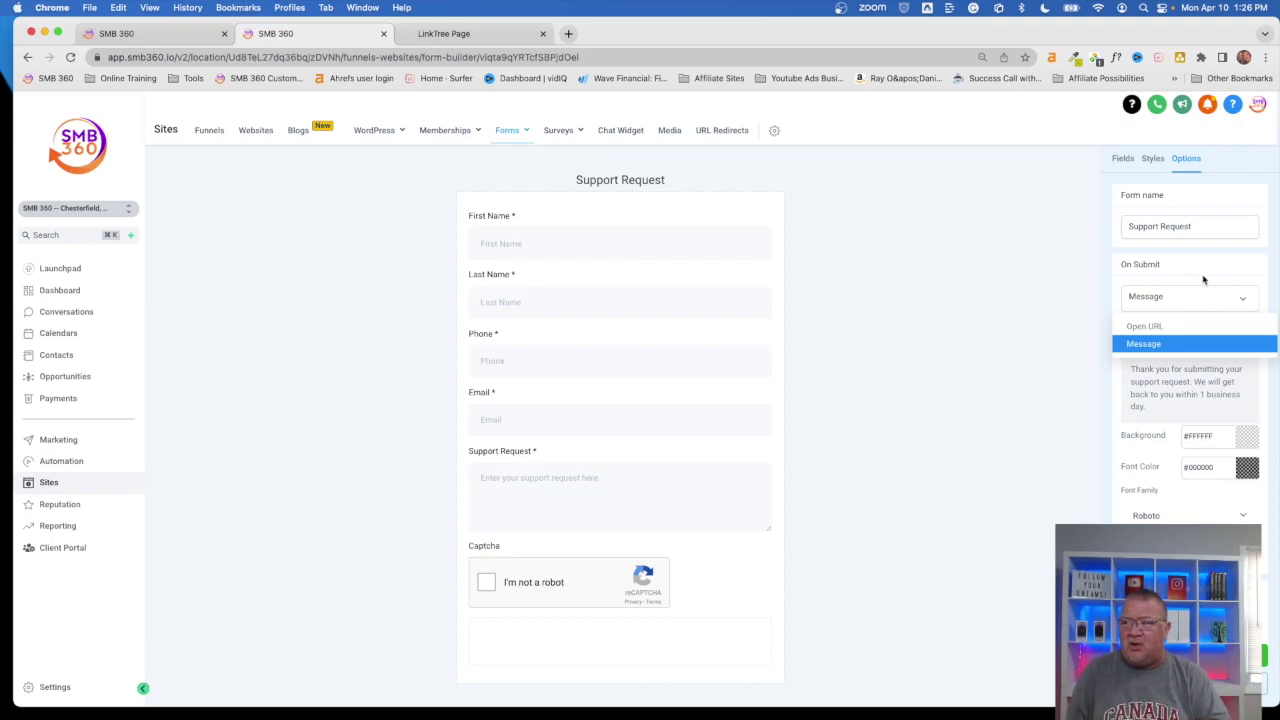
pyautogui.click(1204, 279)
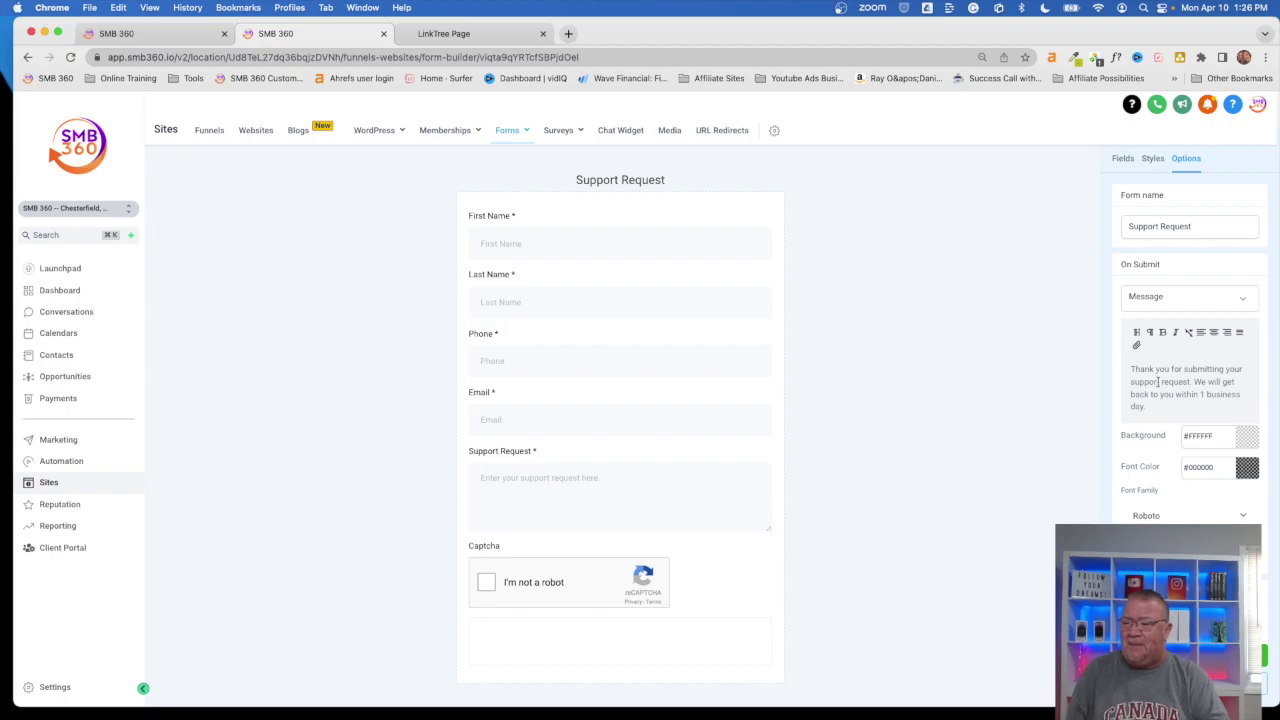
# - Look over the thank-you message, then leave the form for the Websites list
pyautogui.scroll(5, 1157, 372)
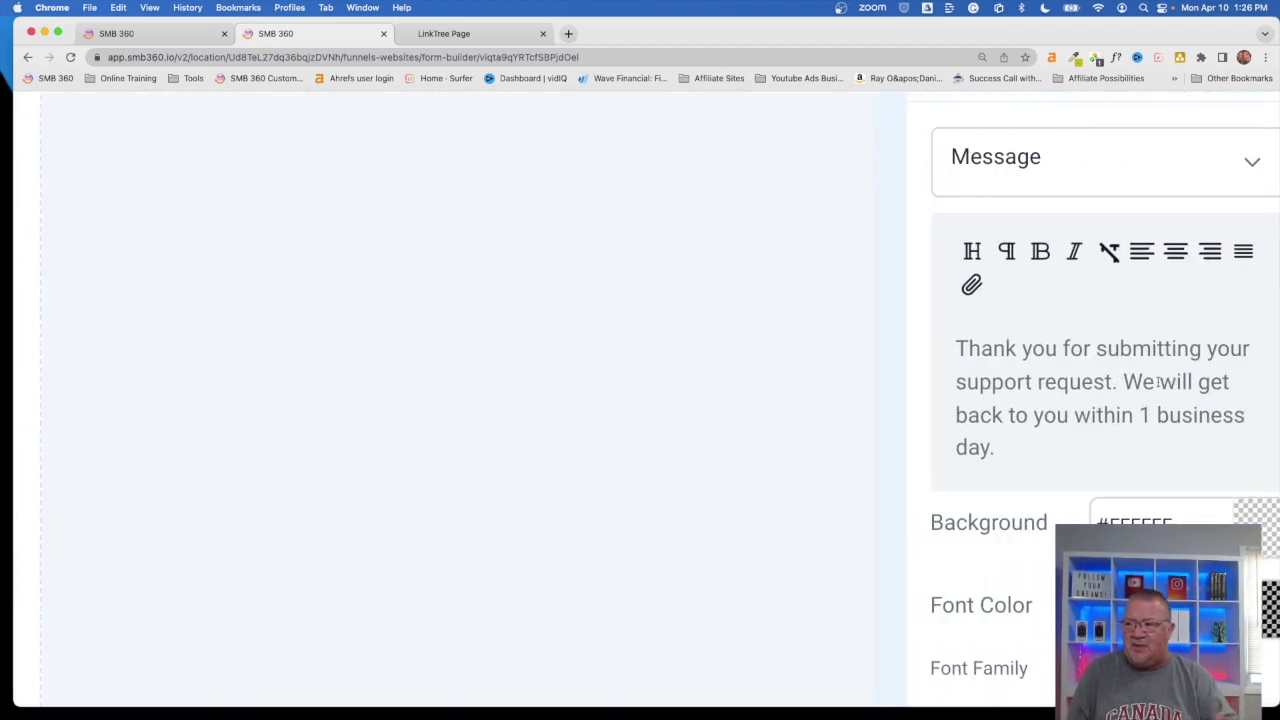
pyautogui.scroll(-5, 1157, 382)
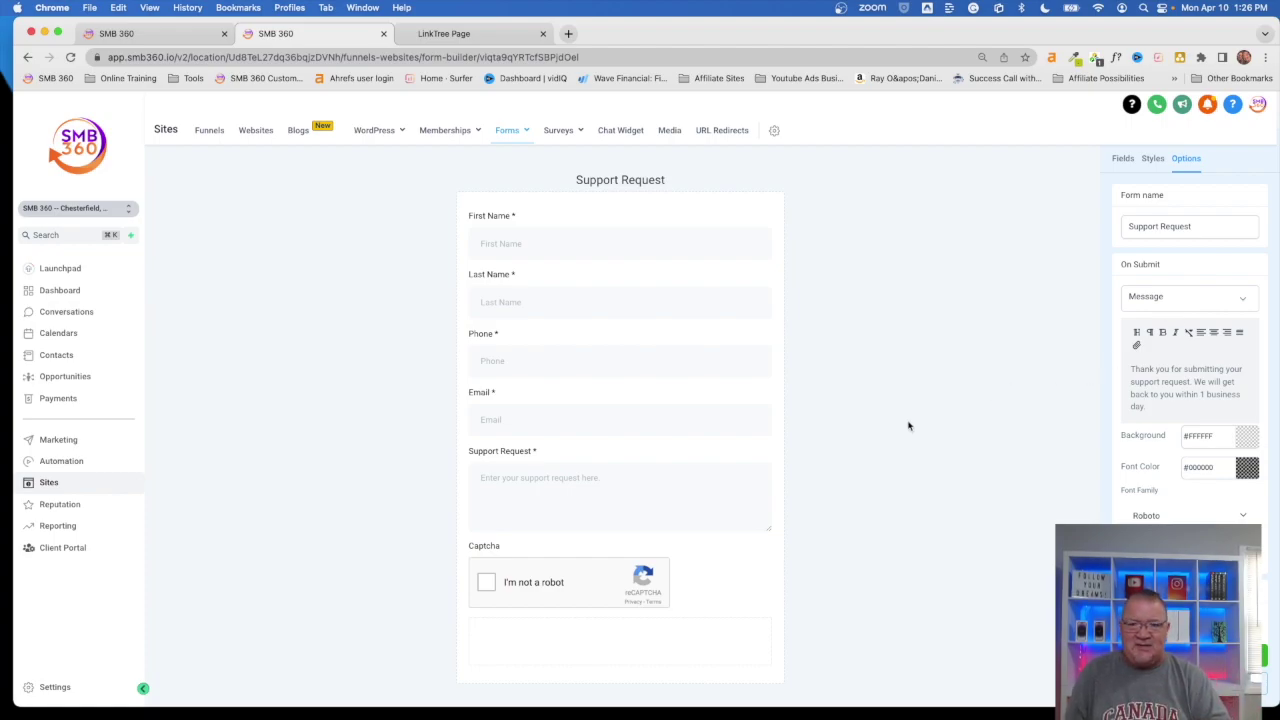
pyautogui.click(255, 133)
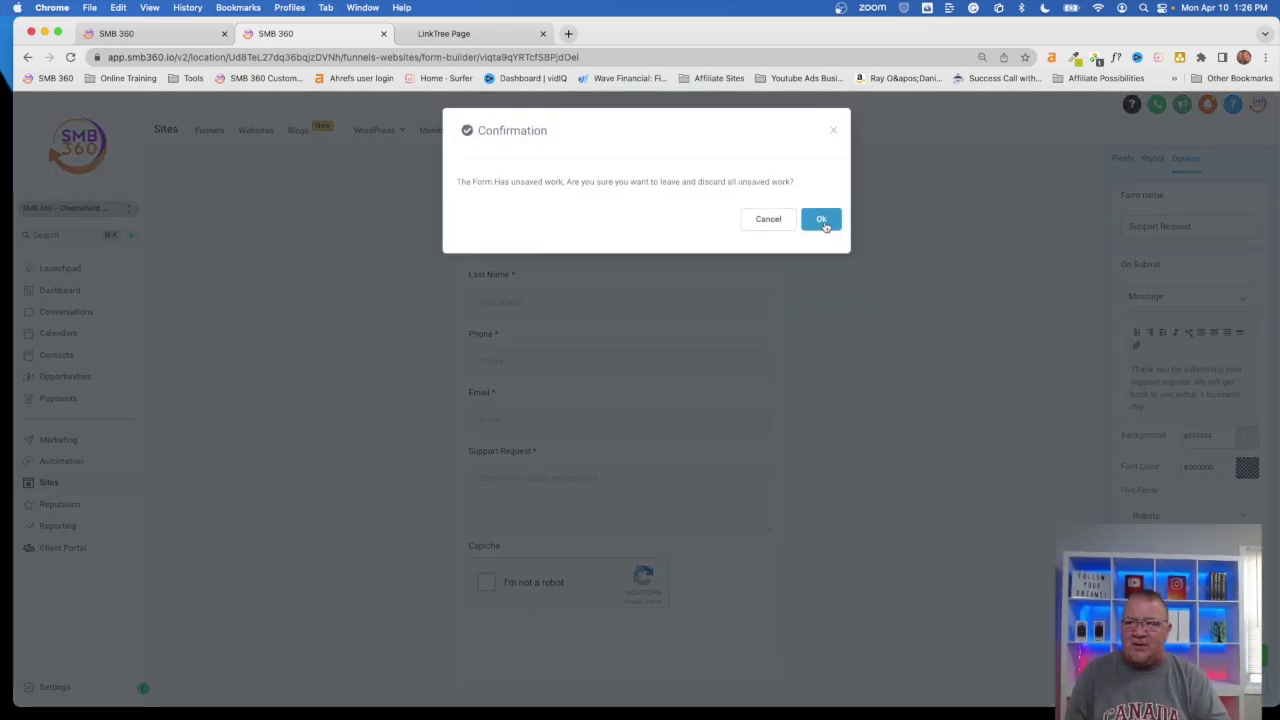
# - Discard the unsaved form, view Client Portal's Linkedin - Sneakers page, then return to Custom Menu Links
pyautogui.click(823, 221)
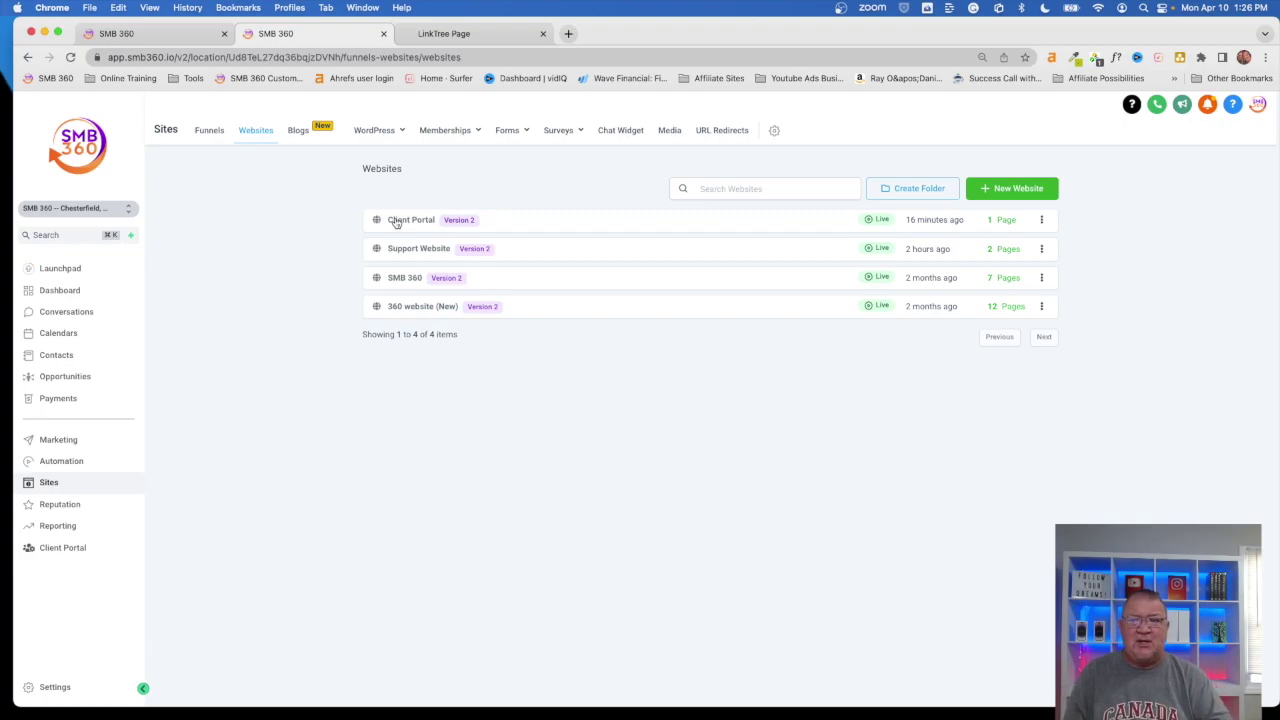
pyautogui.click(397, 222)
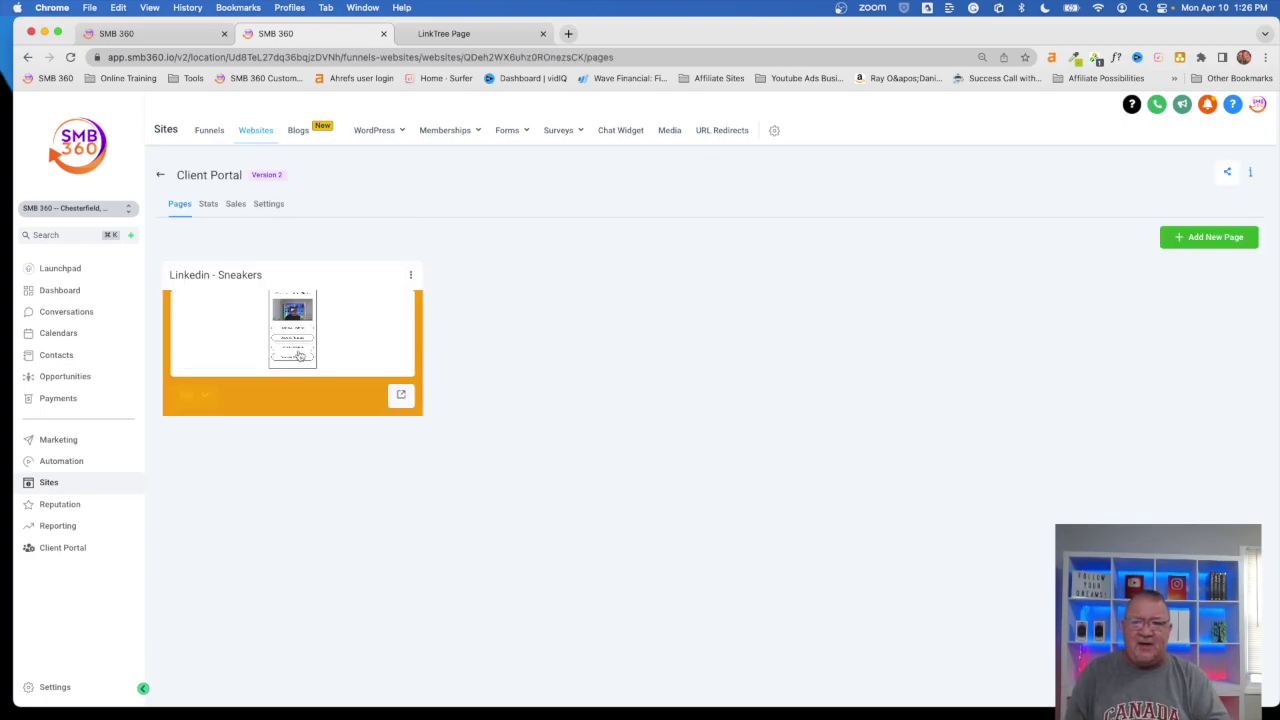
pyautogui.click(299, 356)
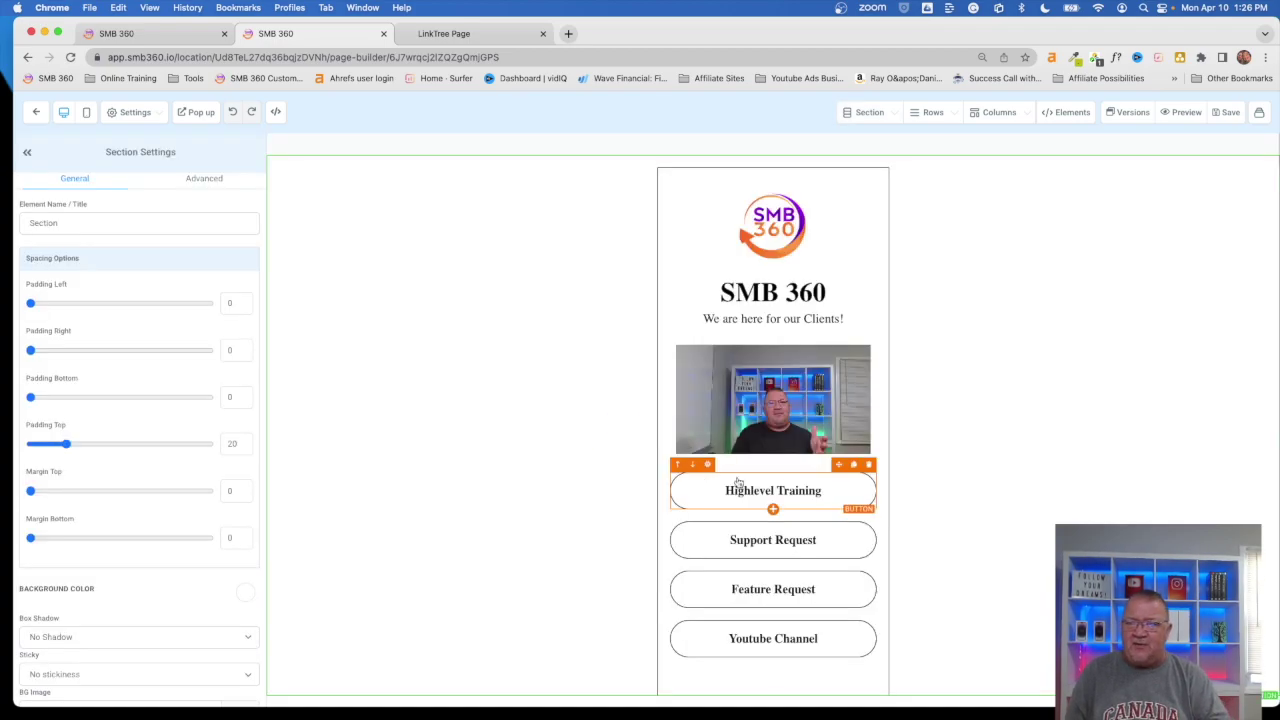
pyautogui.scroll(-1, 775, 480)
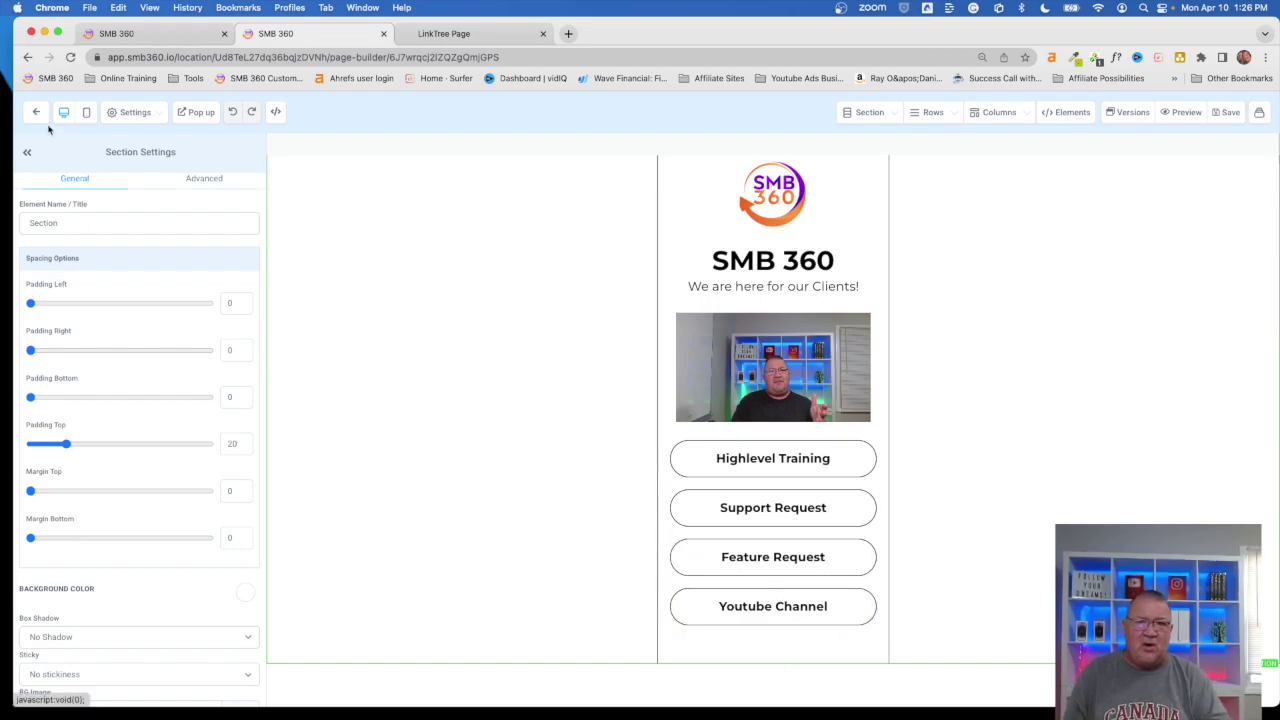
pyautogui.click(126, 33)
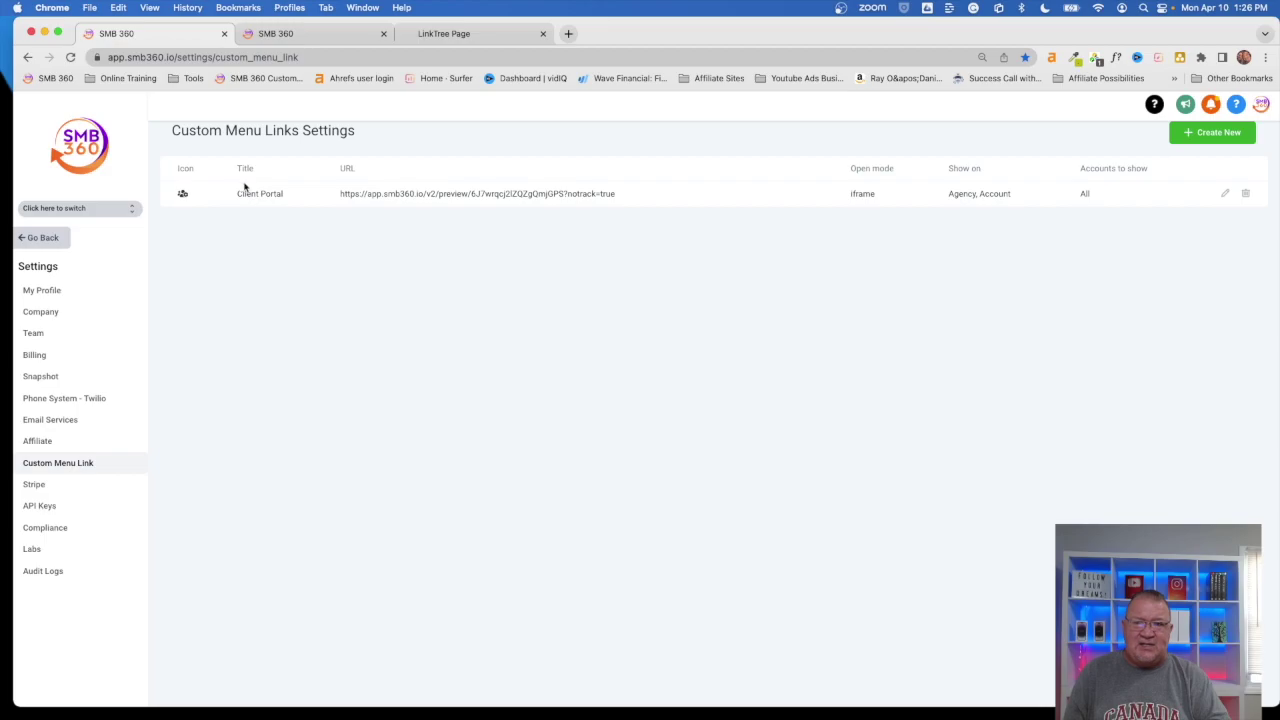